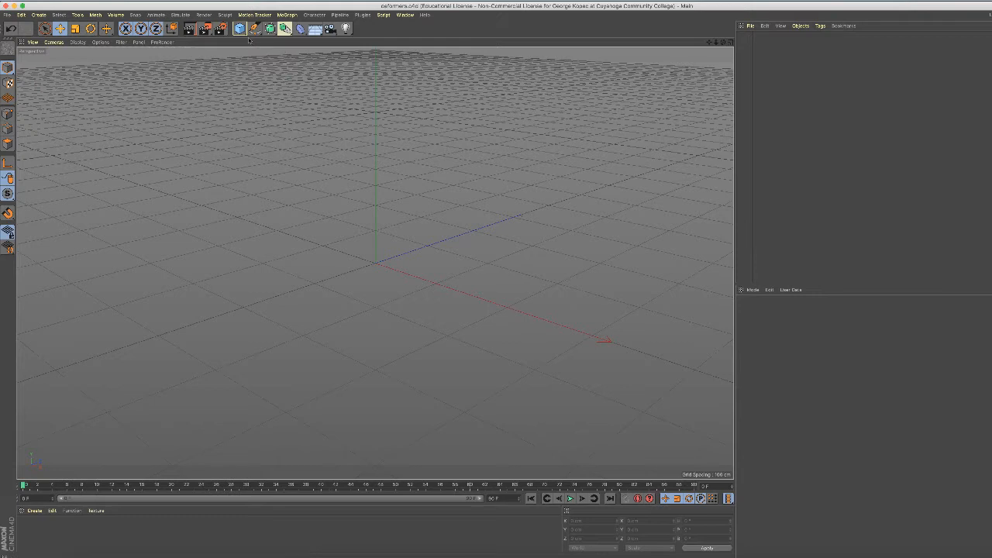
Add a cylinder and a Bend deformer, nesting the Bend as a child of the cylinder.
{"action": "left_click", "coordinate": [240, 28]}
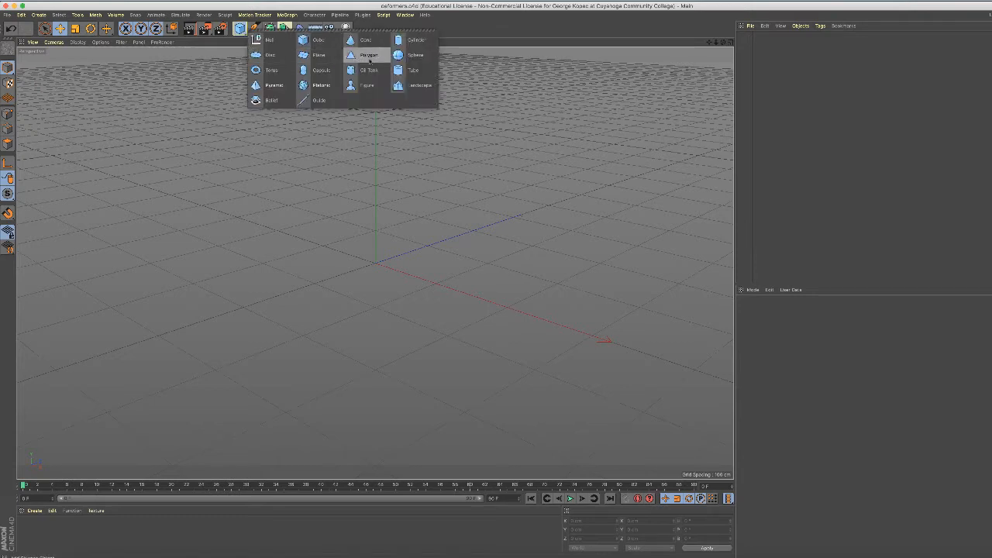
{"action": "left_click", "coordinate": [411, 40]}
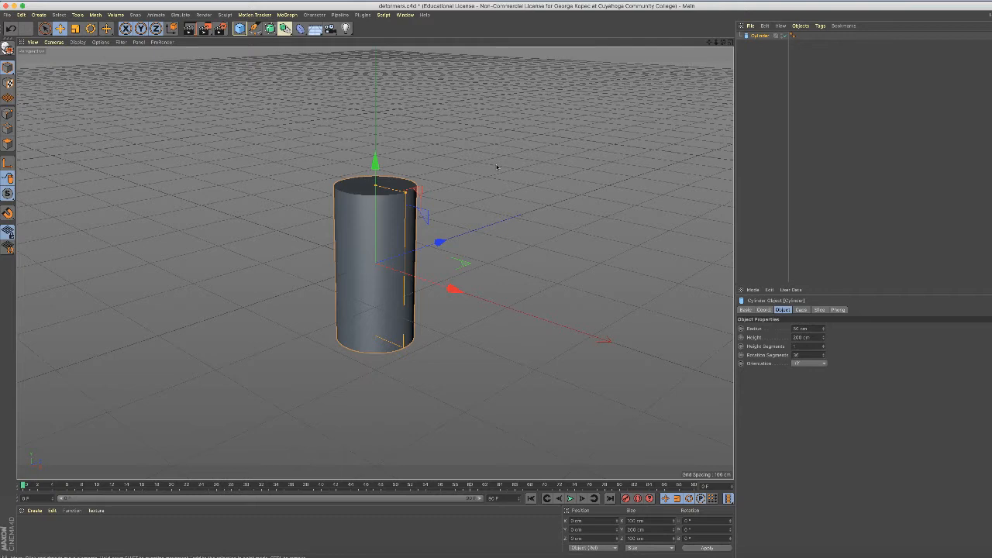
{"action": "left_click", "coordinate": [302, 31]}
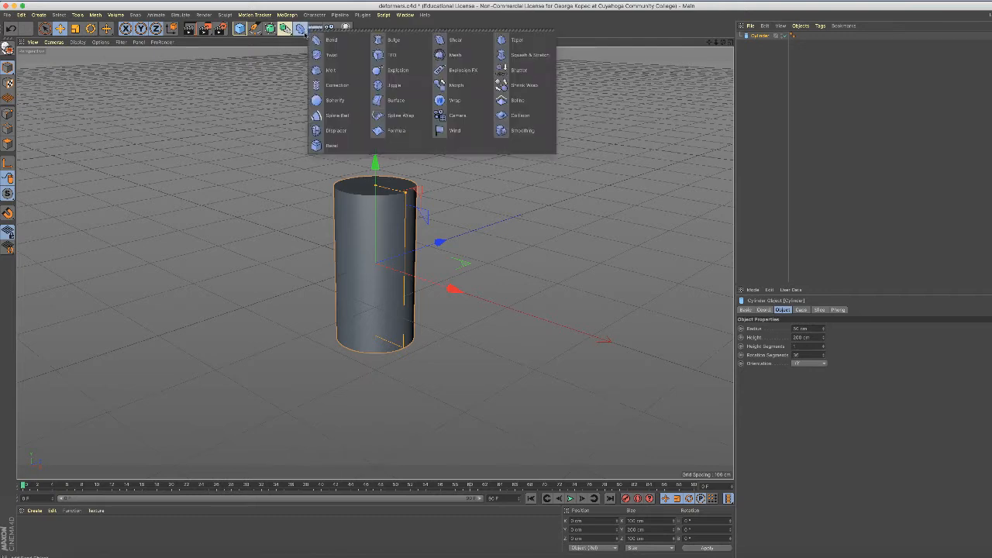
{"action": "left_click", "coordinate": [327, 40]}
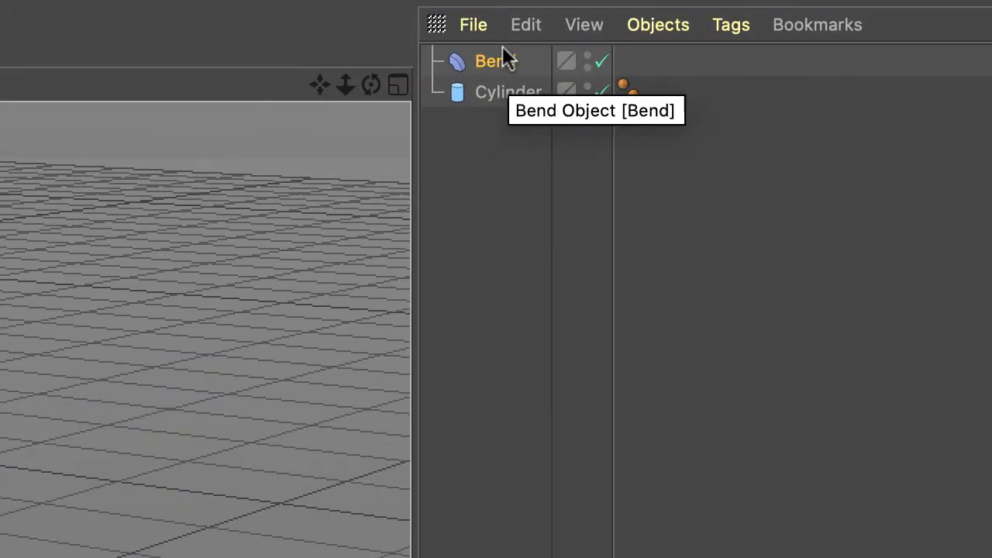
{"action": "left_click_drag", "start_coordinate": [498, 62], "coordinate": [513, 95]}
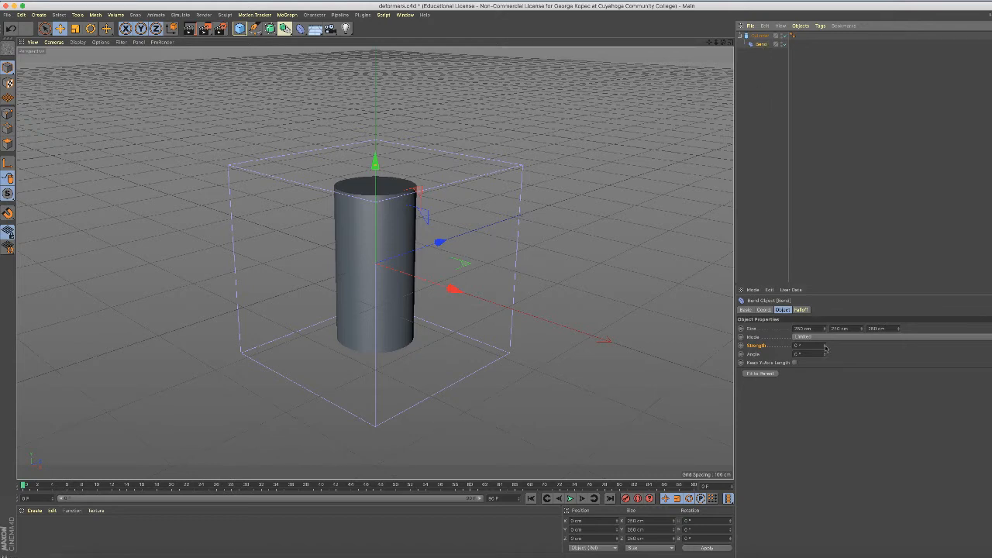
Raise the Bend strength to about 55° and set the cylinder's height segments to 24.
{"action": "mouse_move", "coordinate": [825, 348]}
{"action": "left_mouse_down"}
{"action": "mouse_move", "coordinate": [826, 340]}
{"action": "mouse_move", "coordinate": [825, 348]}
{"action": "left_mouse_up"}
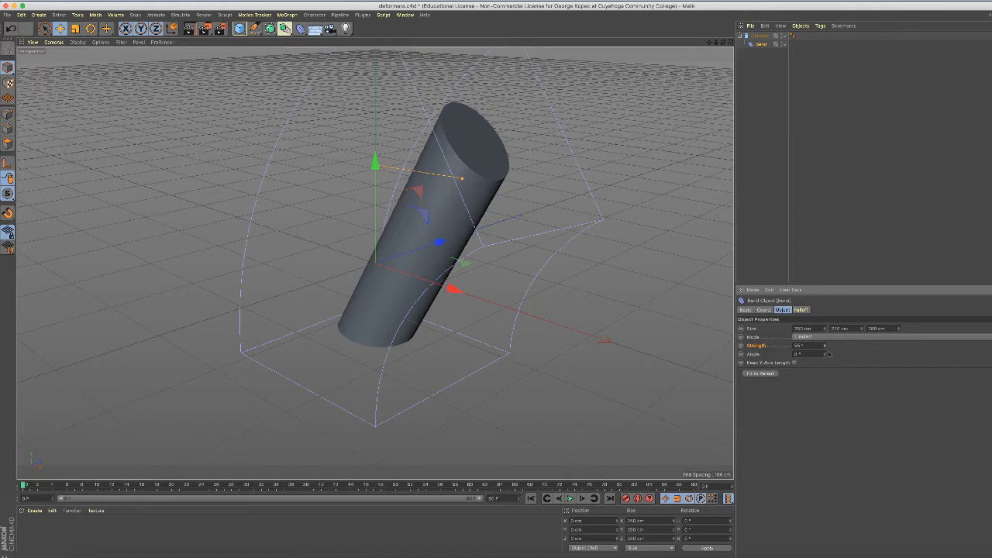
{"action": "left_click", "coordinate": [757, 36]}
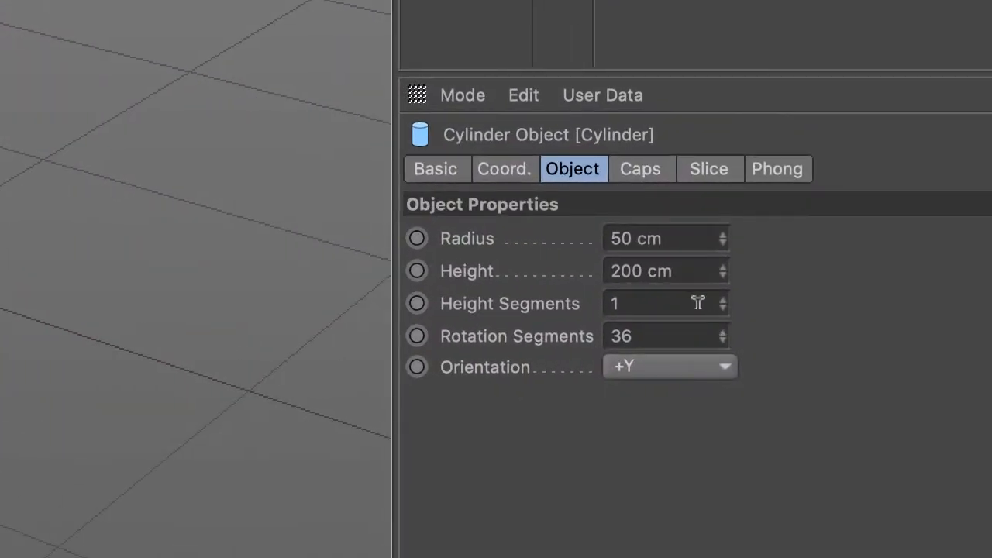
{"action": "left_click", "coordinate": [799, 339]}
{"action": "type", "text": "24"}
{"action": "key", "text": "Return"}
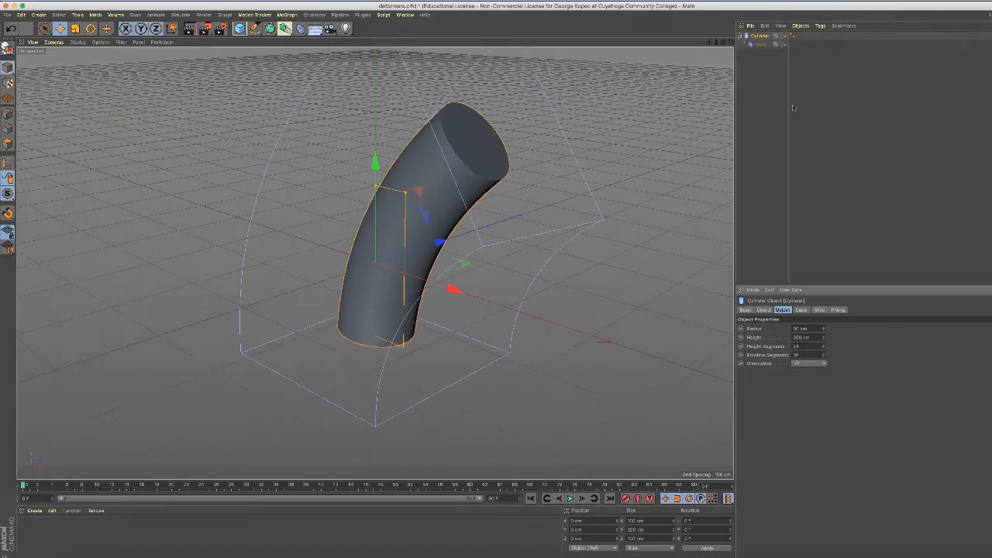
Reduce the Bend strength to about 38° and raise the deformer about 36 cm along Y.
{"action": "left_click", "coordinate": [759, 45]}
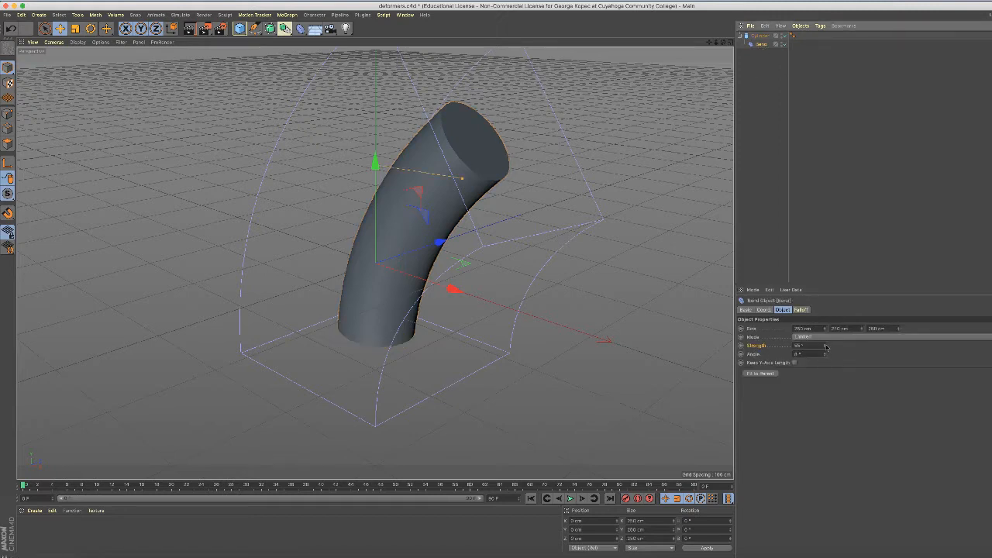
{"action": "left_click_drag", "start_coordinate": [826, 346], "coordinate": [826, 372]}
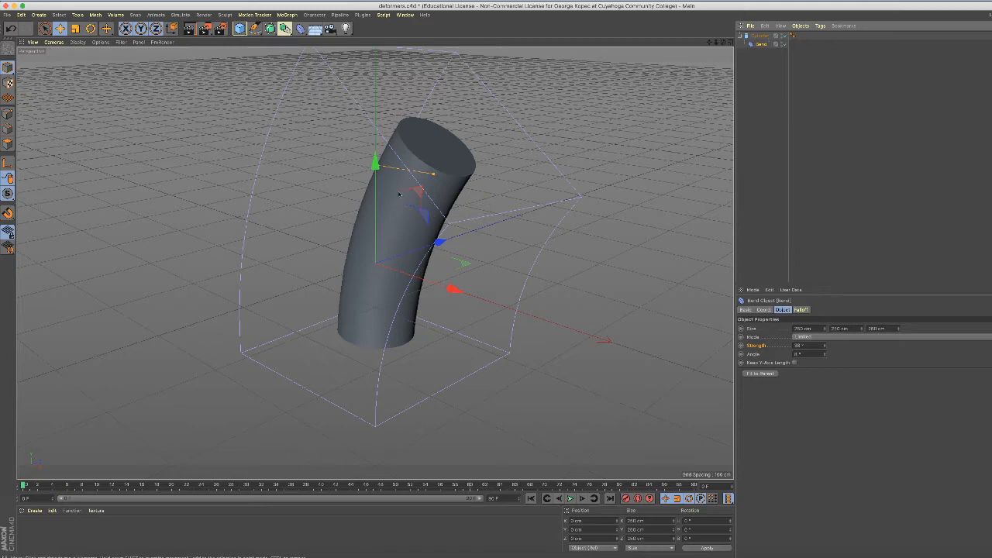
{"action": "left_click_drag", "start_coordinate": [376, 211], "coordinate": [399, 180]}
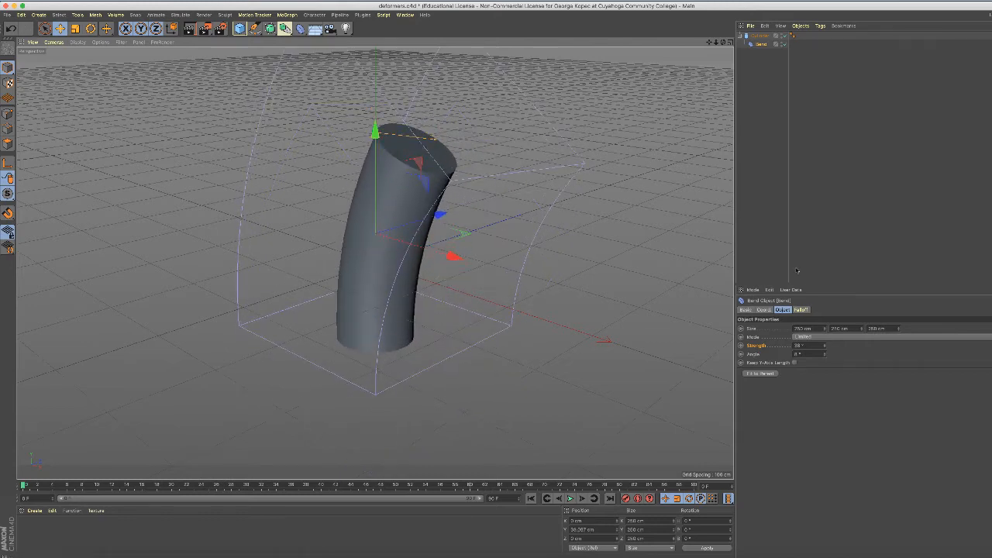
Set the Bend strength to 0° and keyframe it at frame 0.
{"action": "left_click", "coordinate": [799, 345]}
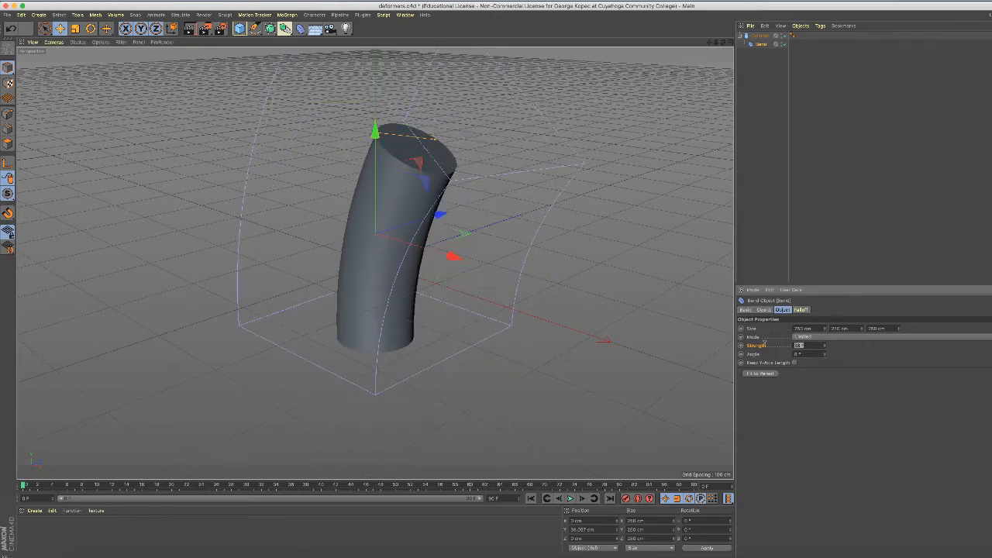
{"action": "type", "text": "0"}
{"action": "key", "text": "Return"}
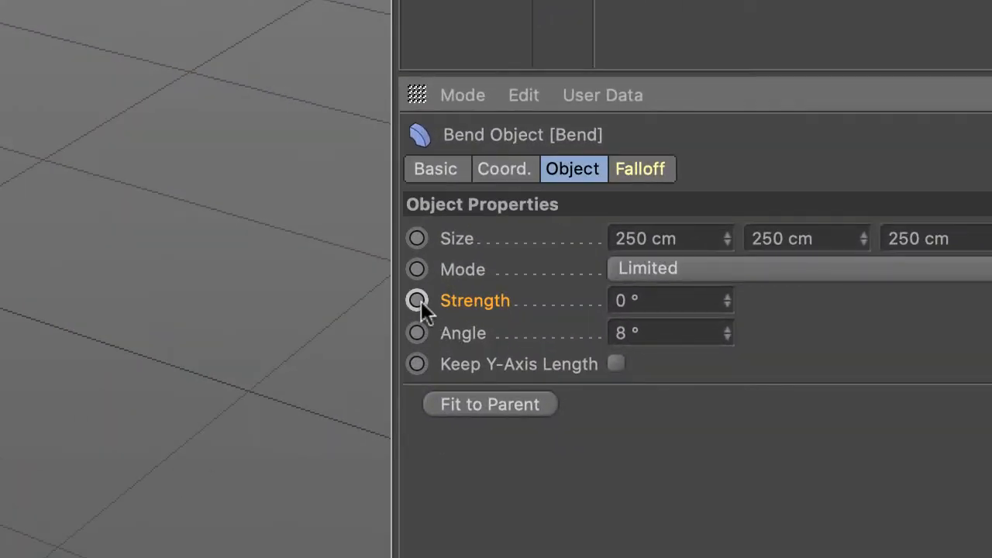
{"action": "left_click", "coordinate": [417, 301]}
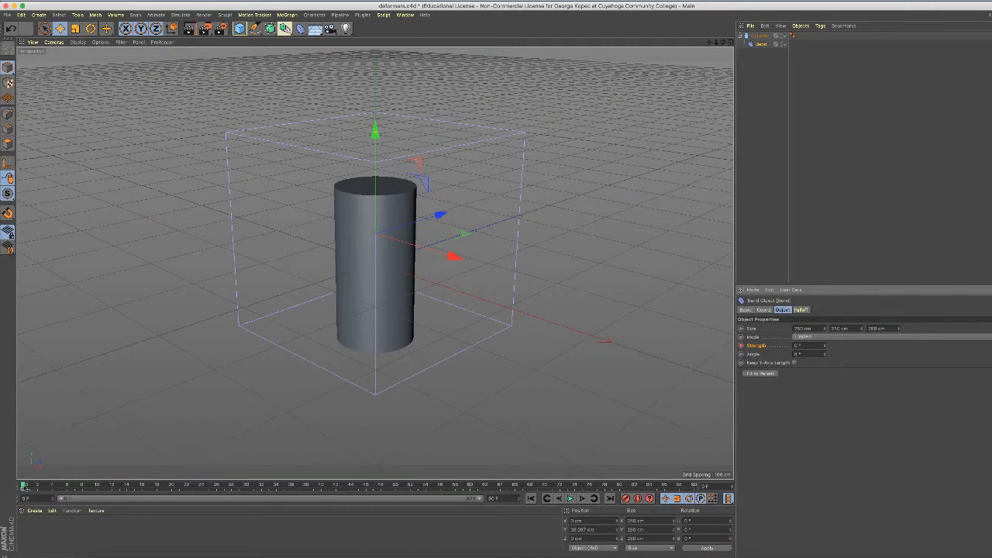
Keyframe the Bend strength at 180° on frame 90, and scrub the timeline back to frame 0.
{"action": "left_click_drag", "start_coordinate": [23, 486], "coordinate": [709, 485]}
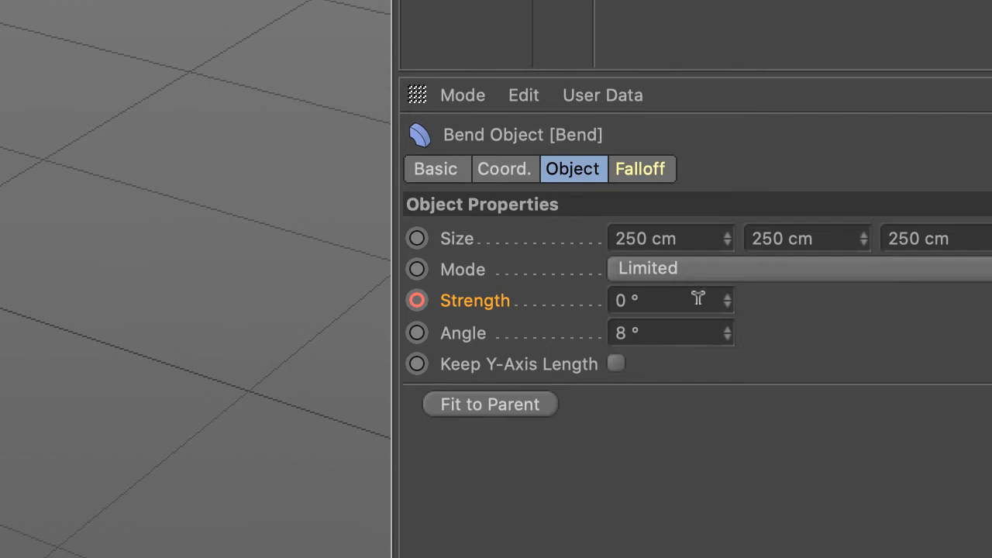
{"action": "left_click", "coordinate": [802, 344]}
{"action": "type", "text": "18"}
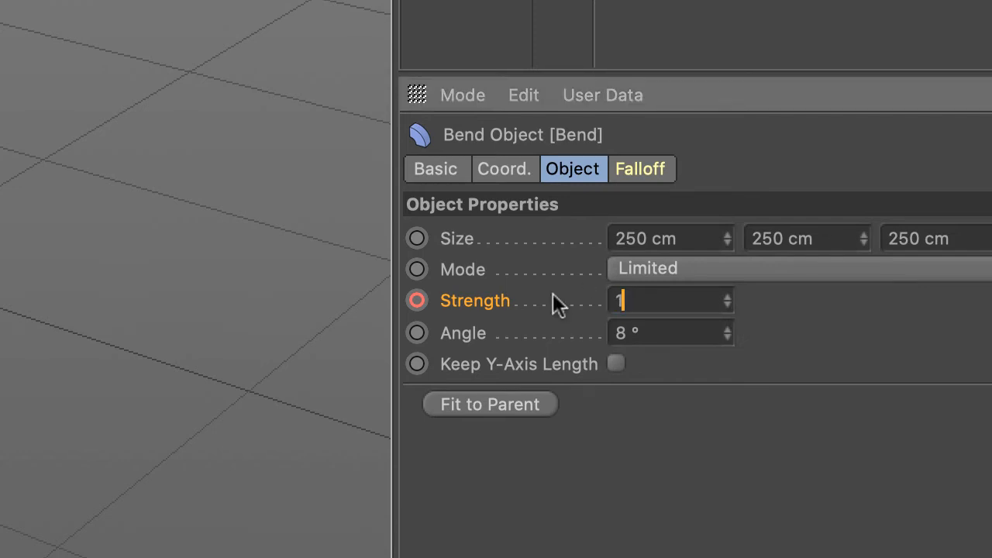
{"action": "type", "text": "0"}
{"action": "key", "text": "Return"}
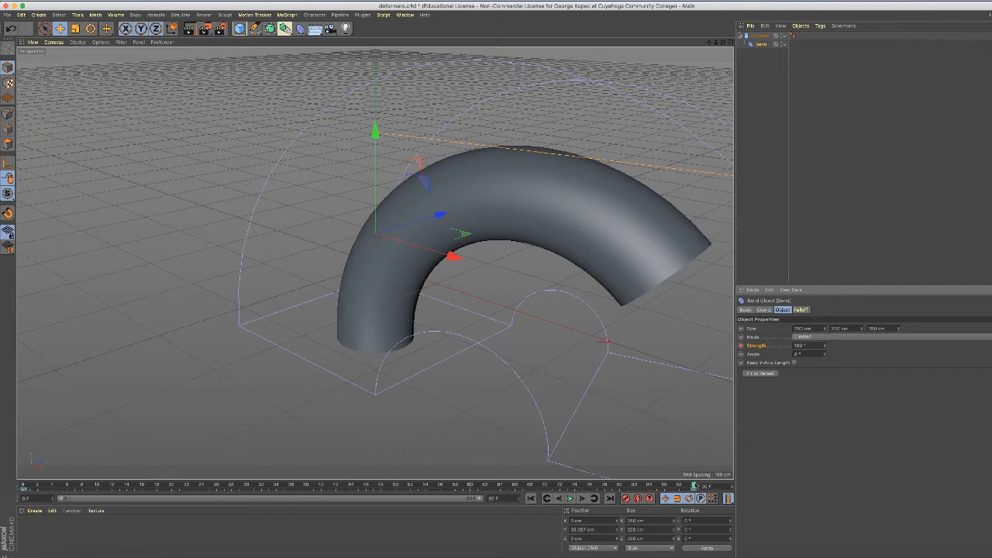
{"action": "left_click_drag", "start_coordinate": [695, 487], "coordinate": [591, 487]}
{"action": "left_click_drag", "start_coordinate": [527, 475], "coordinate": [23, 487]}
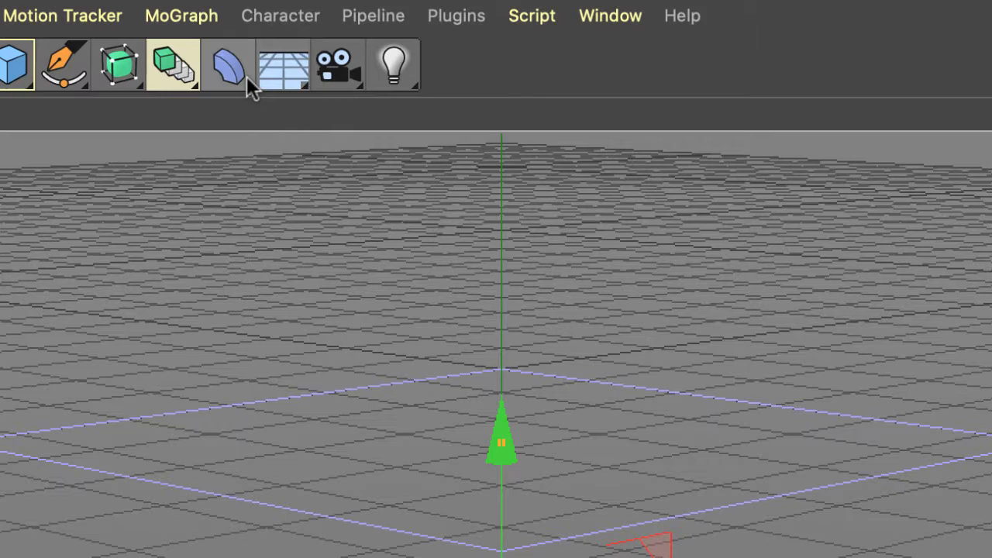
Add a Bulge deformer and nest it under the cylinder, above the Bend.
{"action": "left_click", "coordinate": [302, 30]}
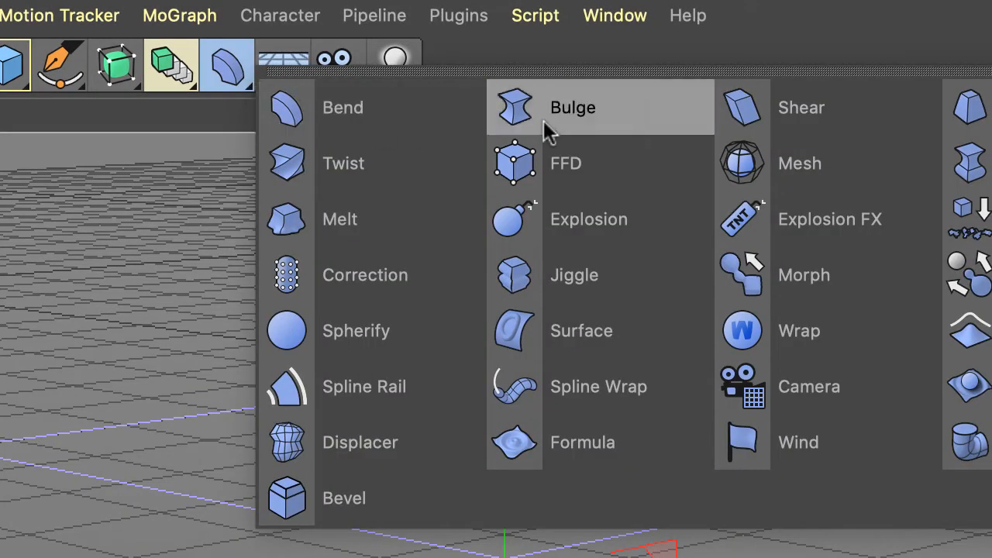
{"action": "left_click", "coordinate": [556, 124]}
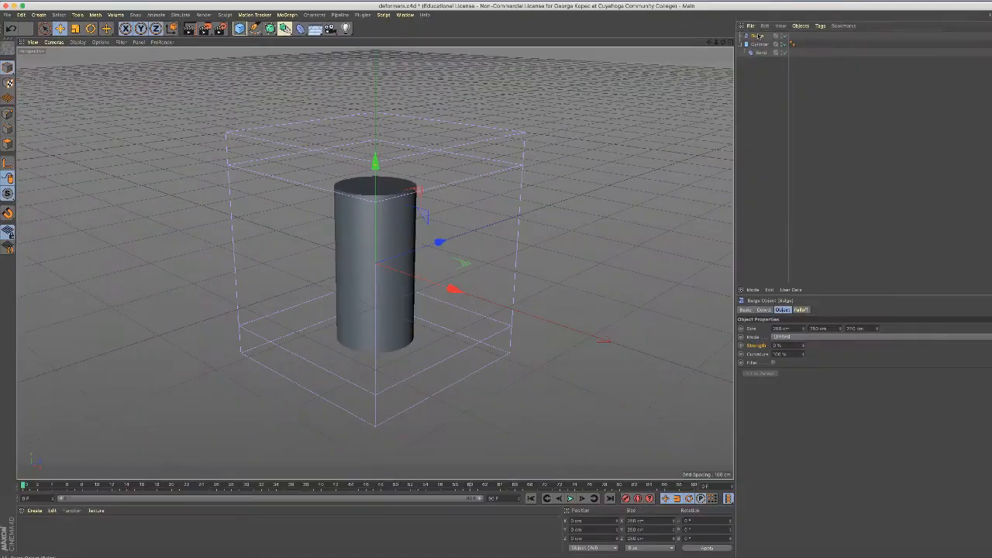
{"action": "left_click_drag", "start_coordinate": [763, 46], "coordinate": [762, 44]}
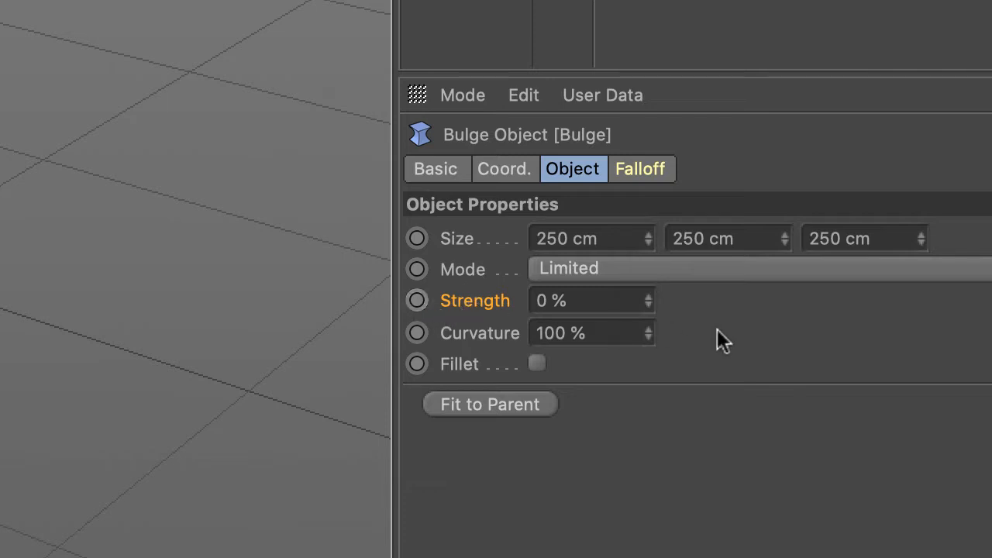
Set the Bulge strength to 50% and keyframe it at frame 0.
{"action": "left_click", "coordinate": [553, 300]}
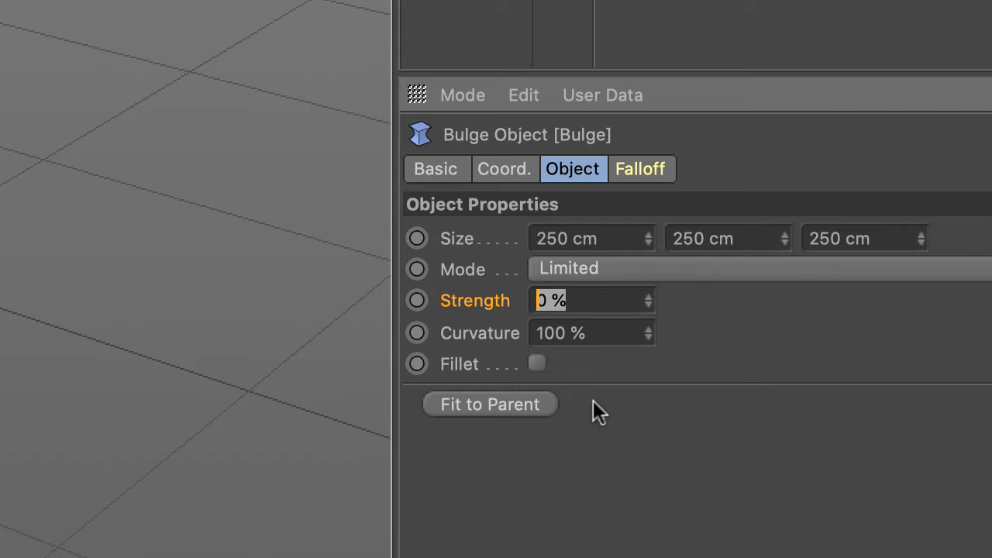
{"action": "type", "text": "50"}
{"action": "key", "text": "Return"}
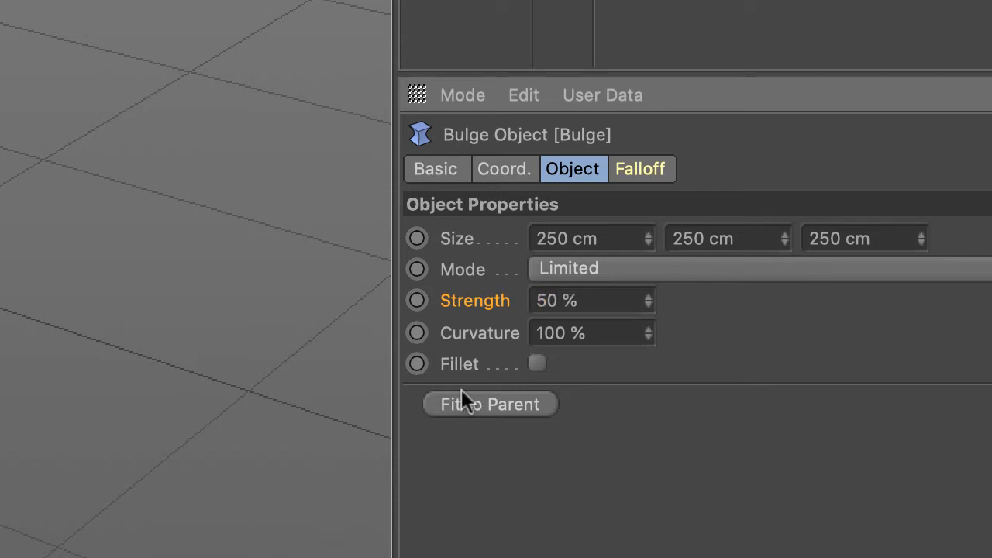
{"action": "left_click", "coordinate": [419, 302]}
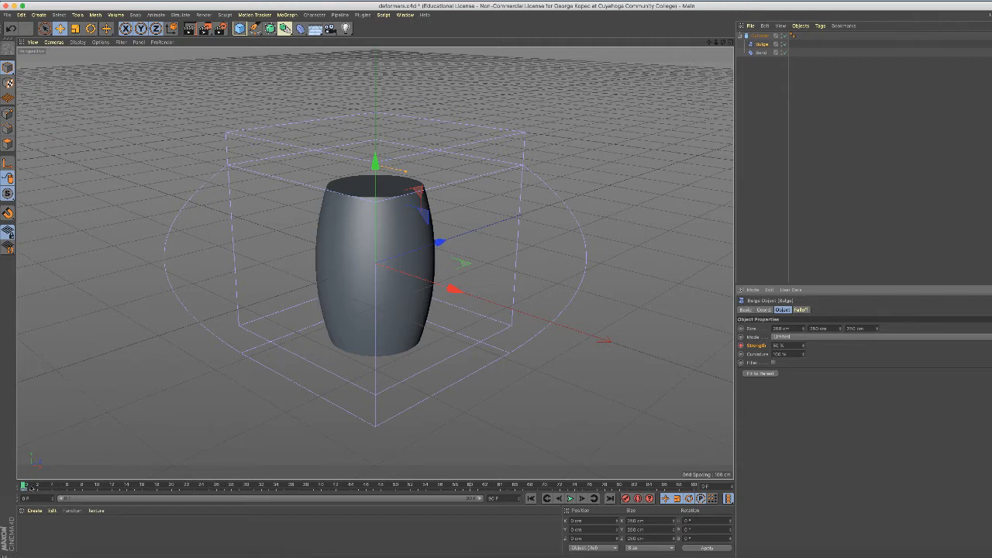
Keyframe the Bulge strength at -50% on frame 45.
{"action": "left_click_drag", "start_coordinate": [24, 487], "coordinate": [359, 472]}
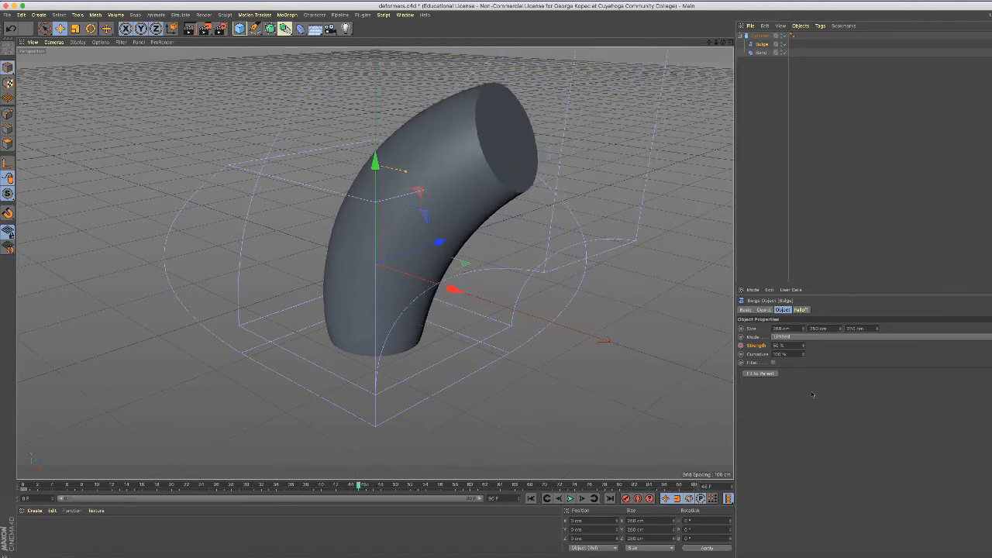
{"action": "left_click", "coordinate": [795, 343]}
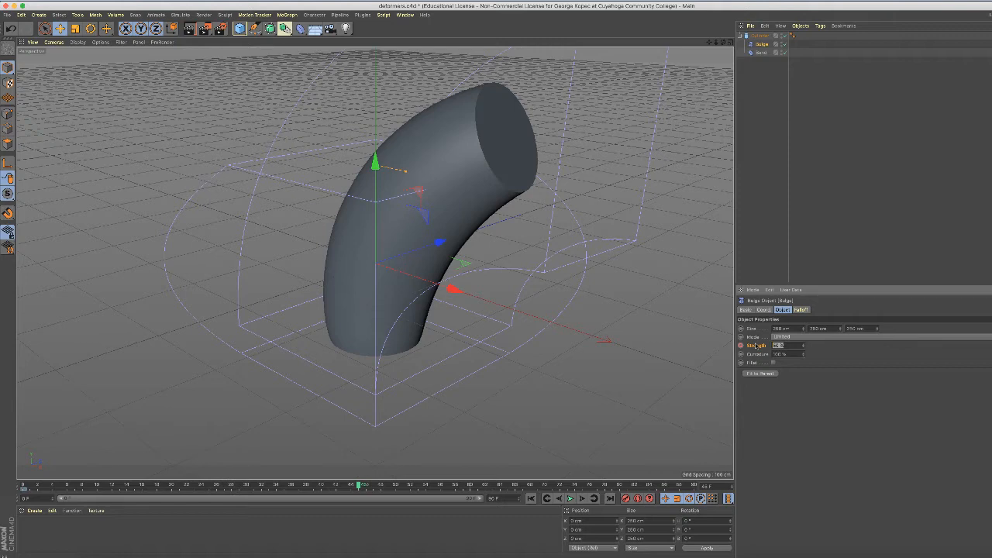
{"action": "type", "text": "1"}
{"action": "key", "text": "Return"}
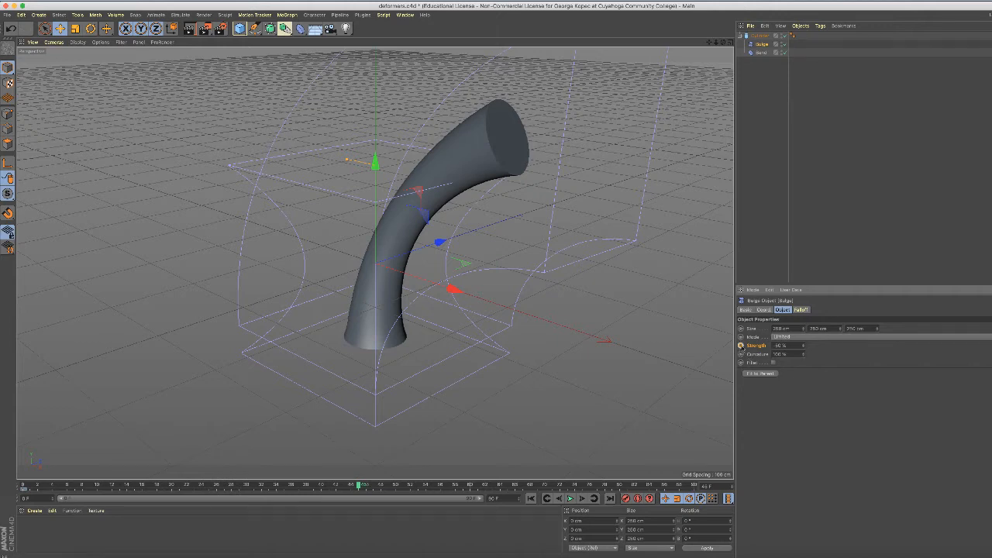
{"action": "left_click", "coordinate": [740, 345]}
Keyframe the Bulge strength at 50% on frame 90.
{"action": "left_click_drag", "start_coordinate": [358, 486], "coordinate": [693, 486]}
{"action": "left_click_drag", "start_coordinate": [791, 345], "coordinate": [759, 341]}
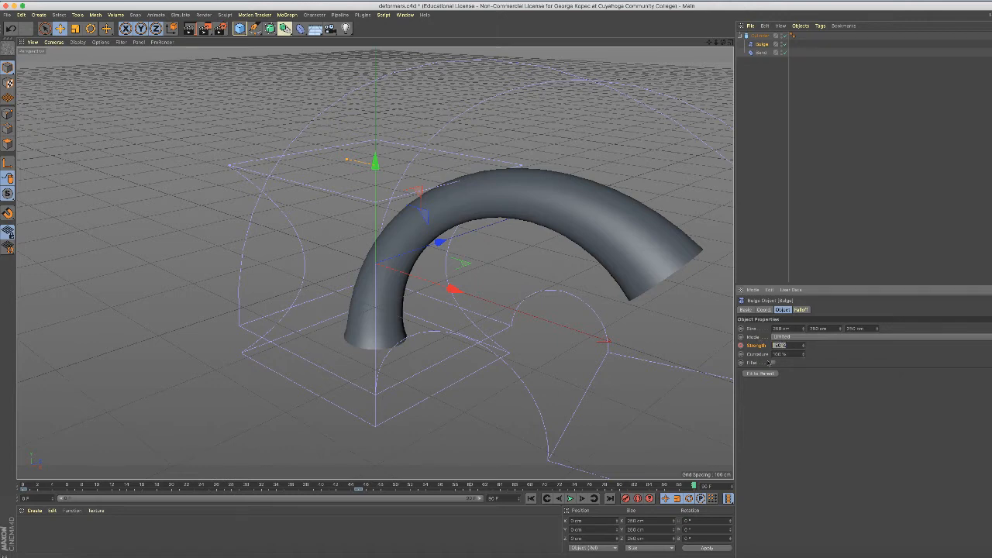
{"action": "type", "text": "50"}
{"action": "key", "text": "Return"}
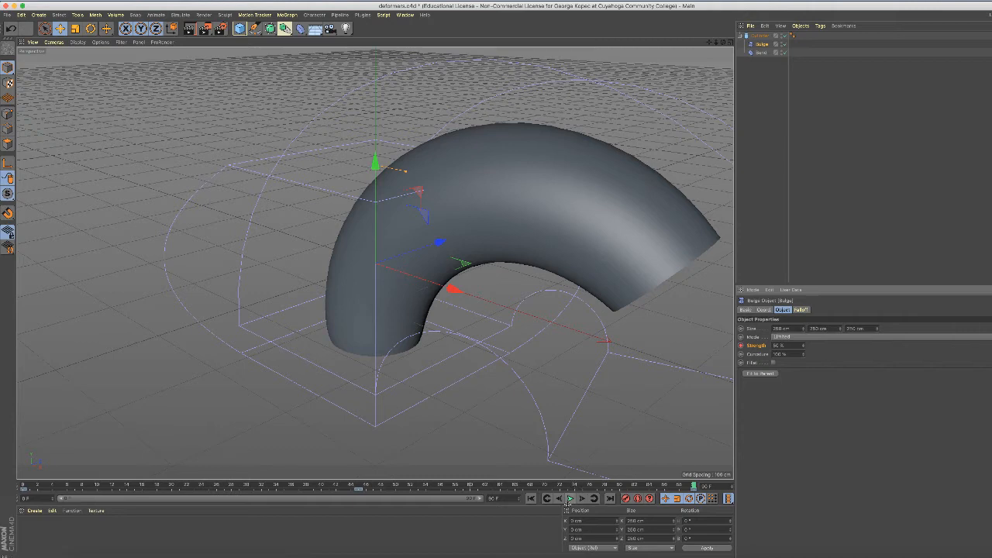
Play the combined bend and bulge animation, stop it, and return the timeline to frame 0.
{"action": "left_click", "coordinate": [569, 499]}
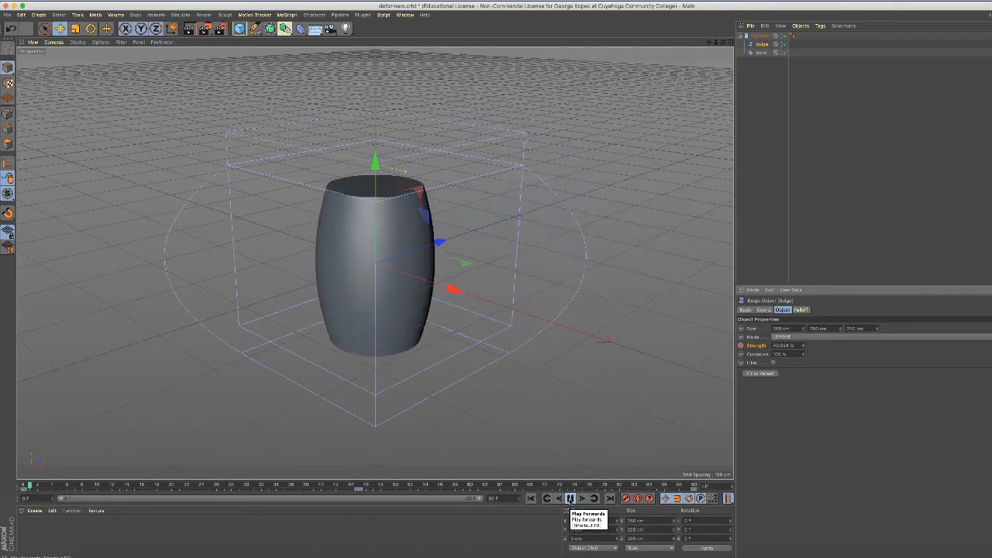
{"action": "left_click", "coordinate": [570, 498]}
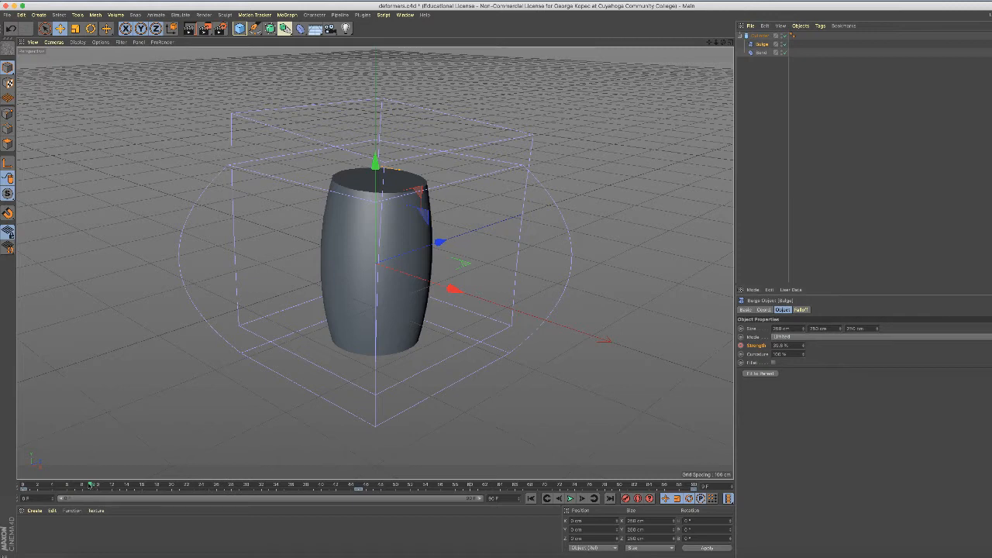
{"action": "left_click_drag", "start_coordinate": [97, 487], "coordinate": [23, 485]}
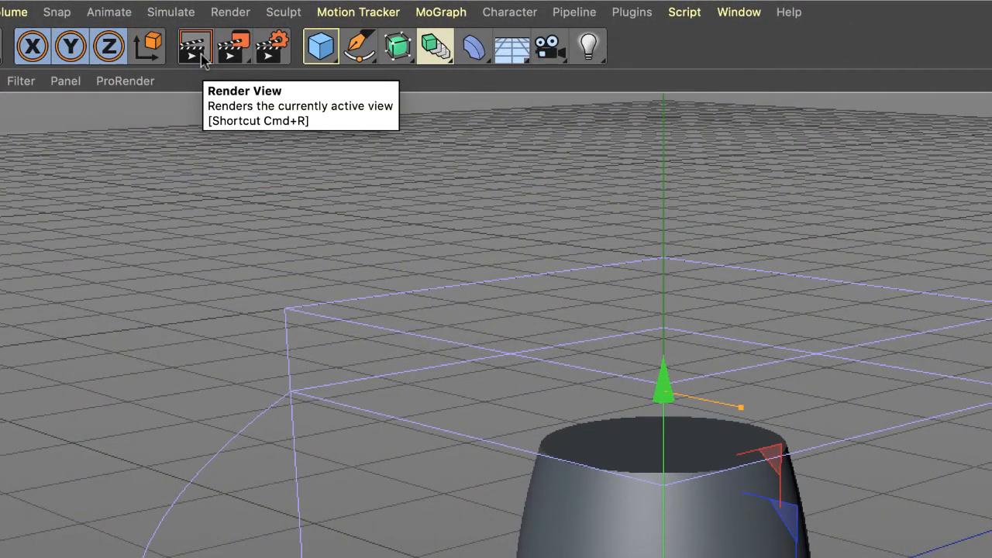
Make a Full Render preview of all frames as MP4, with image size 320 and frame rate 30.
{"action": "left_click", "coordinate": [244, 69]}
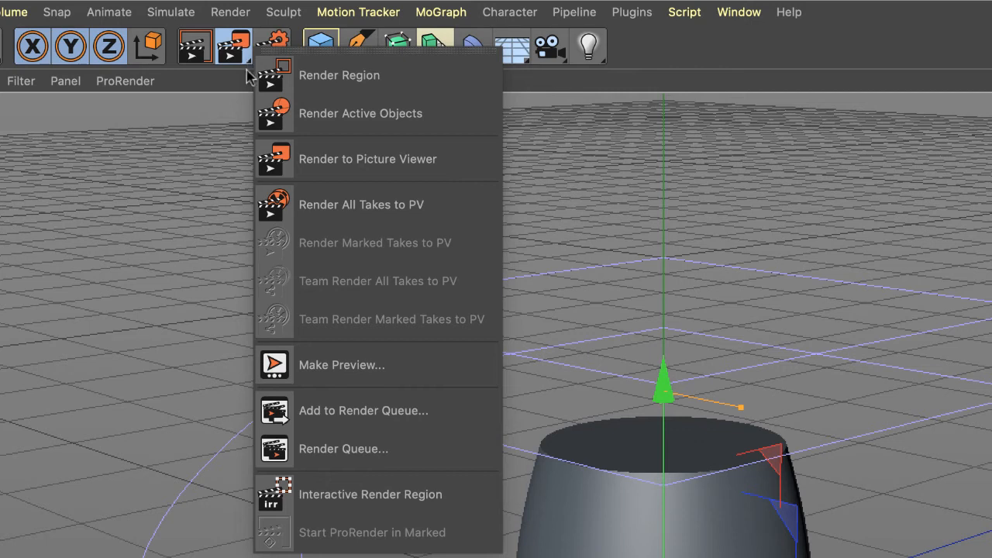
{"action": "left_click", "coordinate": [350, 376]}
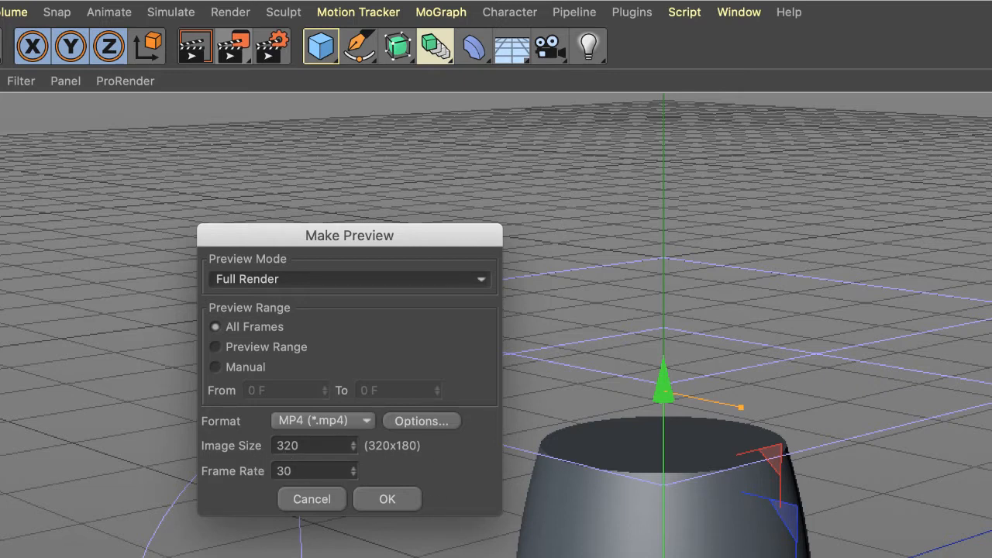
{"action": "left_click", "coordinate": [398, 500]}
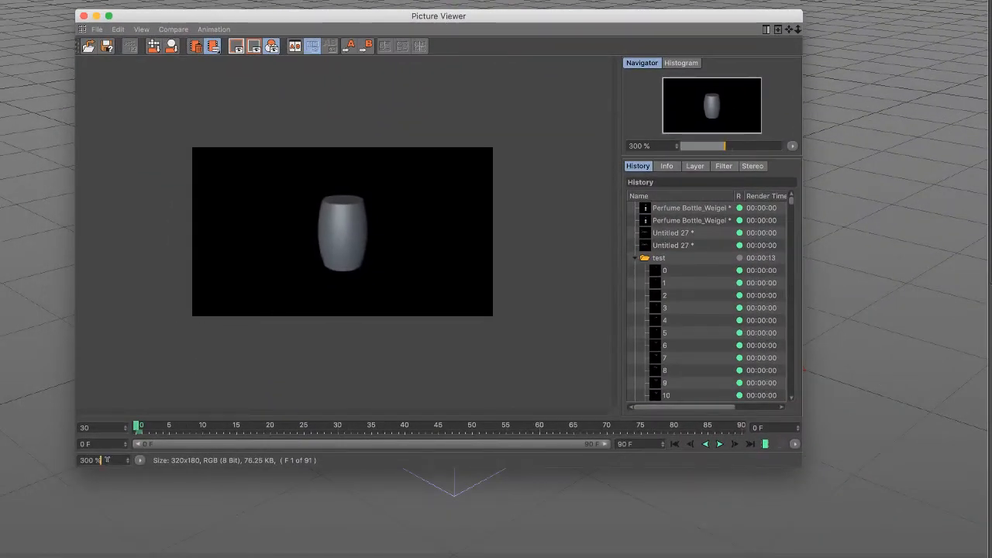
View the rendered preview at 100% zoom, and return it to 300%.
{"action": "left_click_drag", "start_coordinate": [101, 460], "coordinate": [62, 454]}
{"action": "type", "text": "100"}
{"action": "key", "text": "Return"}
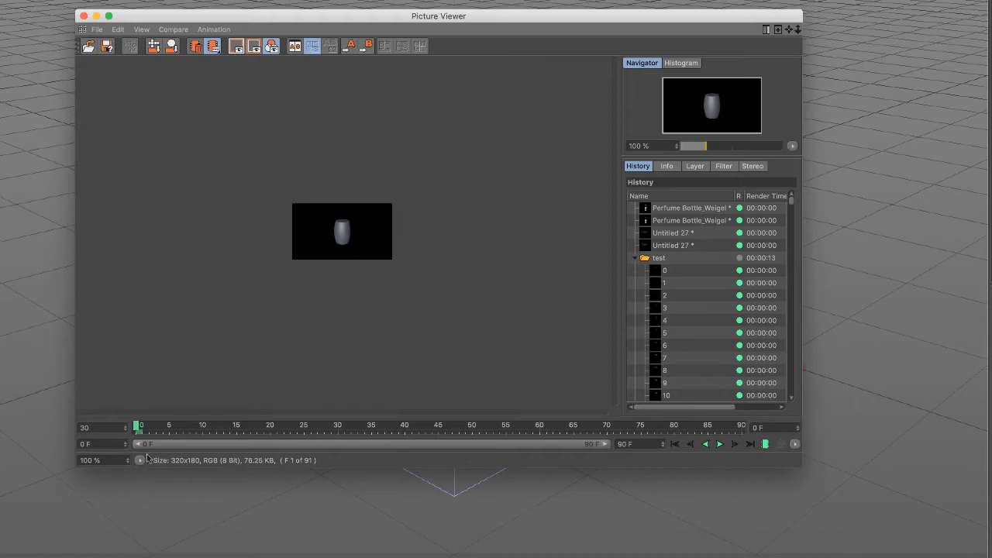
{"action": "left_click_drag", "start_coordinate": [105, 456], "coordinate": [71, 455]}
{"action": "type", "text": "300"}
{"action": "key", "text": "Return"}
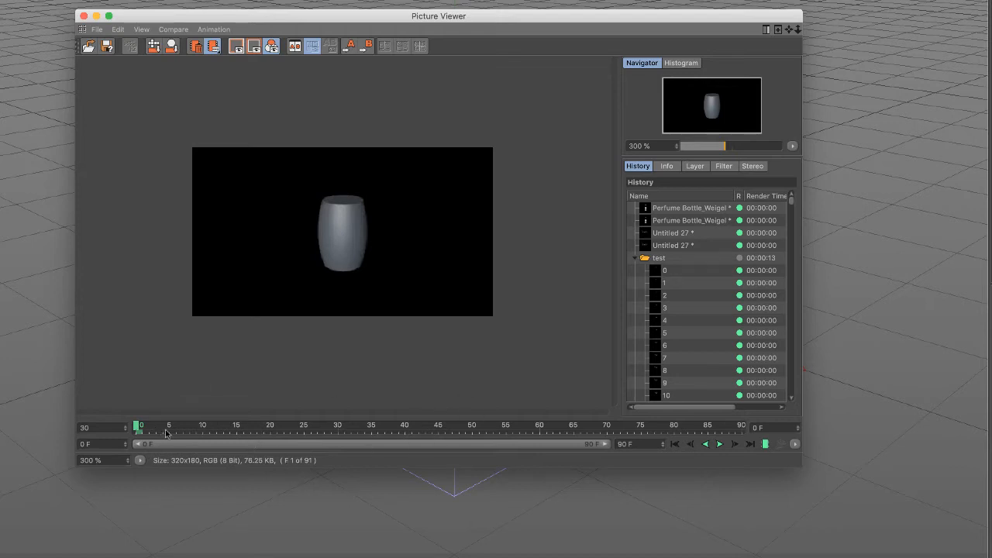
Play the rendered preview, stop it, and close the Picture Viewer.
{"action": "left_click", "coordinate": [719, 444]}
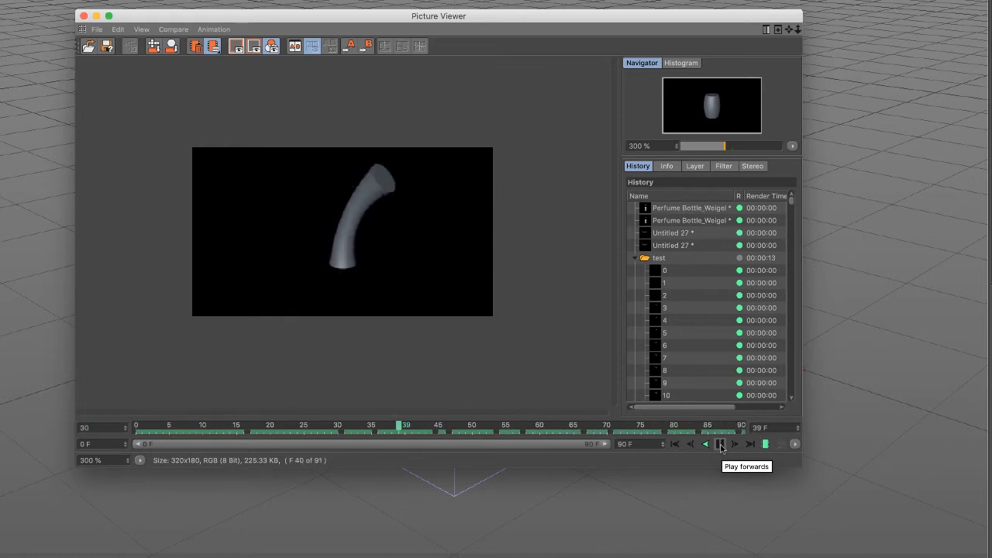
{"action": "left_click", "coordinate": [717, 445]}
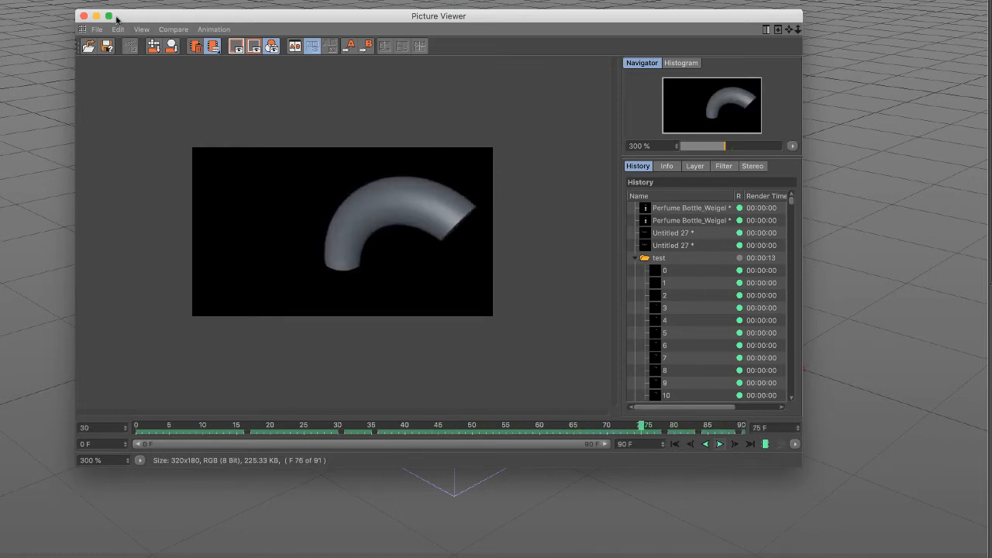
{"action": "left_click", "coordinate": [84, 17]}
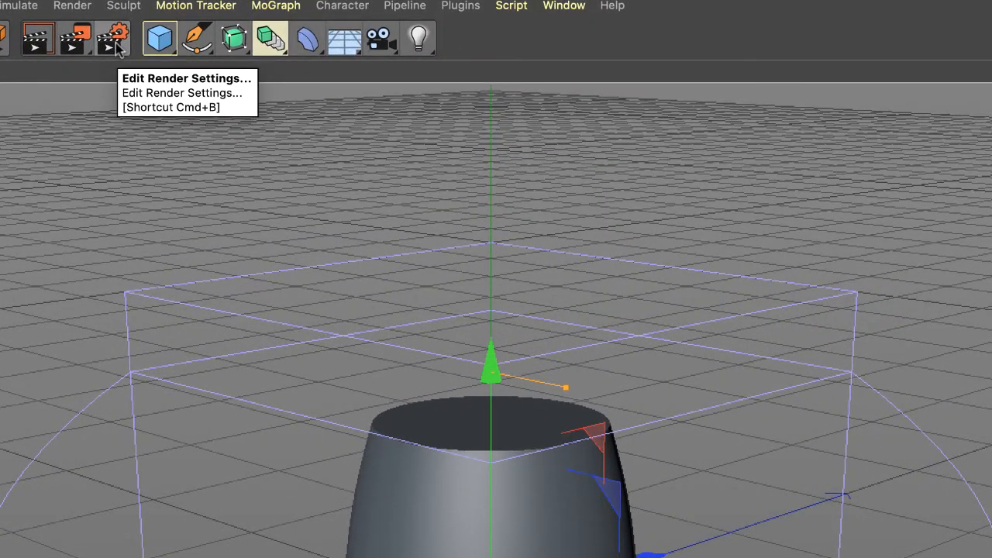
Set the render's save file to test2 in the temp/cinema 4d/animation folder and check the Output settings.
{"action": "left_click", "coordinate": [115, 38]}
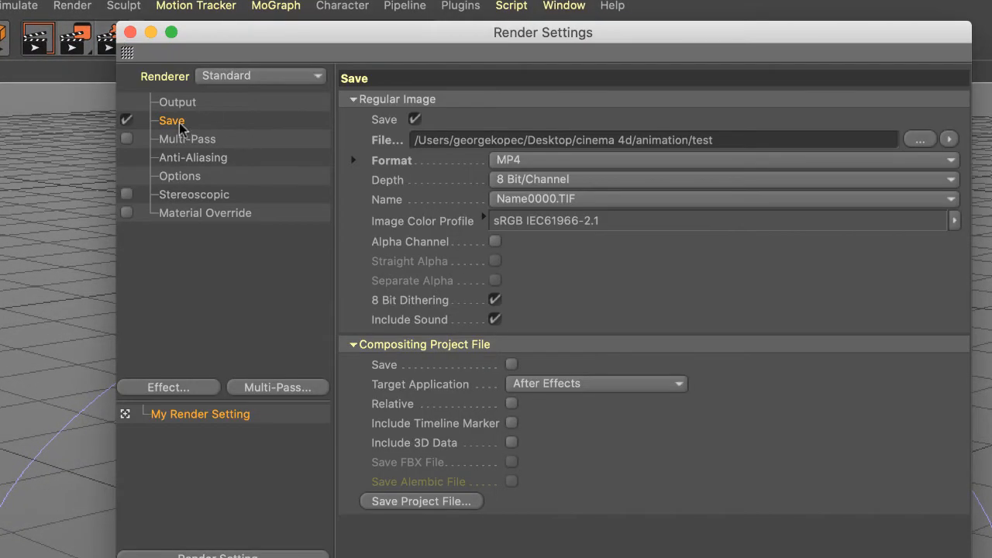
{"action": "left_click", "coordinate": [217, 106]}
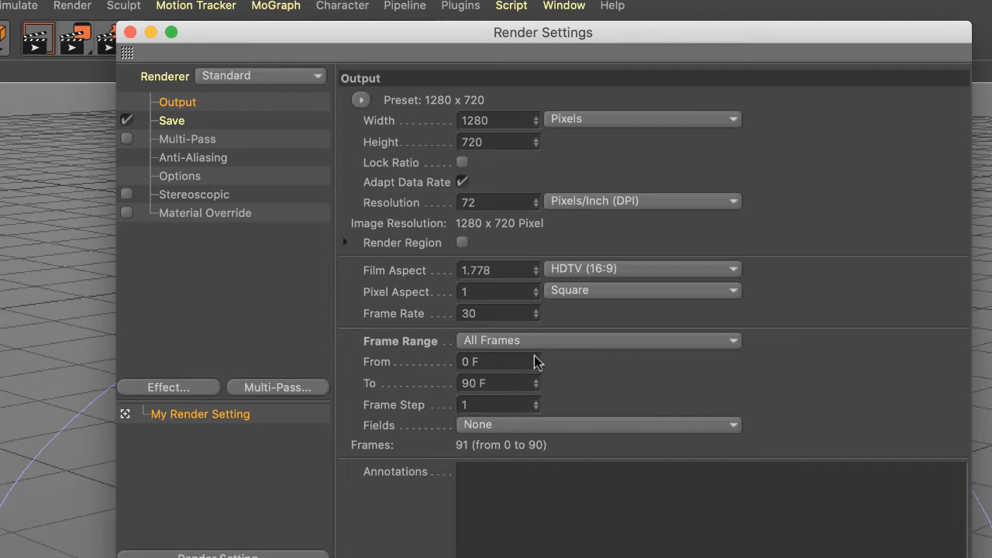
{"action": "left_click", "coordinate": [197, 127]}
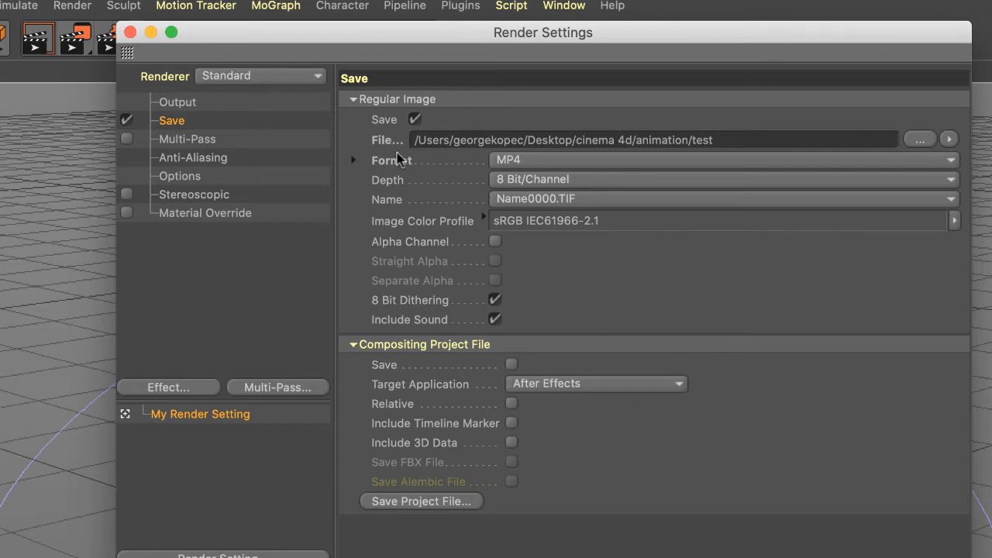
{"action": "left_click", "coordinate": [929, 143]}
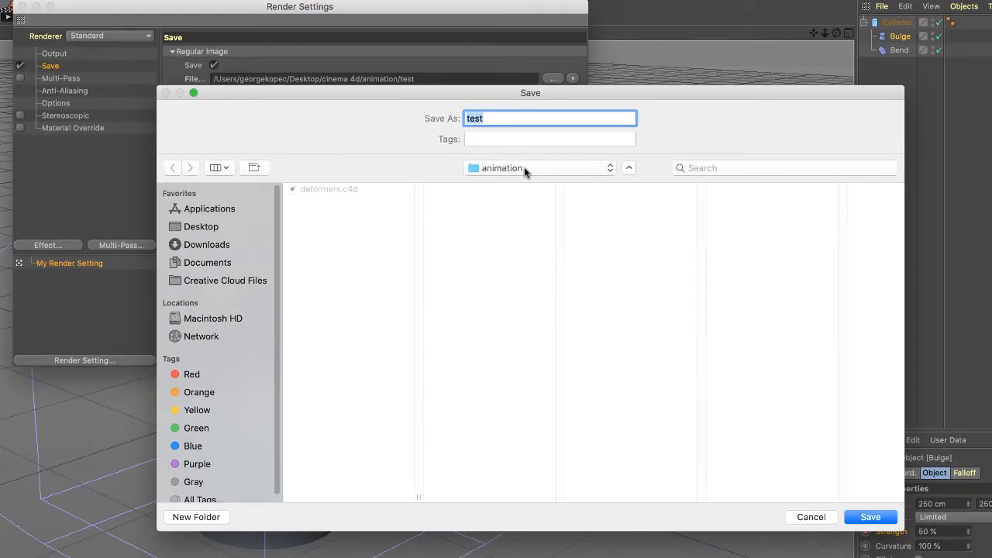
{"action": "left_click", "coordinate": [486, 117]}
{"action": "left_click", "coordinate": [872, 517]}
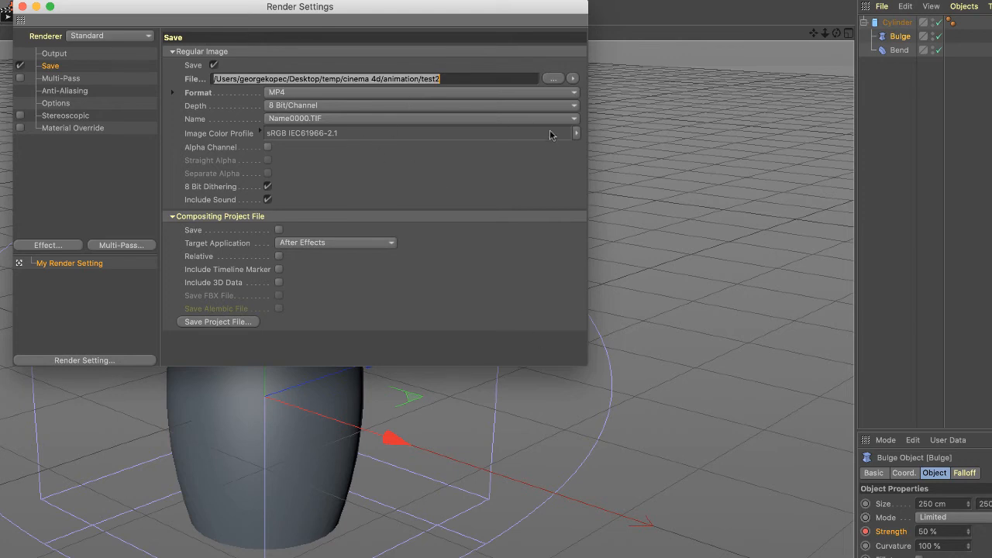
{"action": "left_click", "coordinate": [55, 55]}
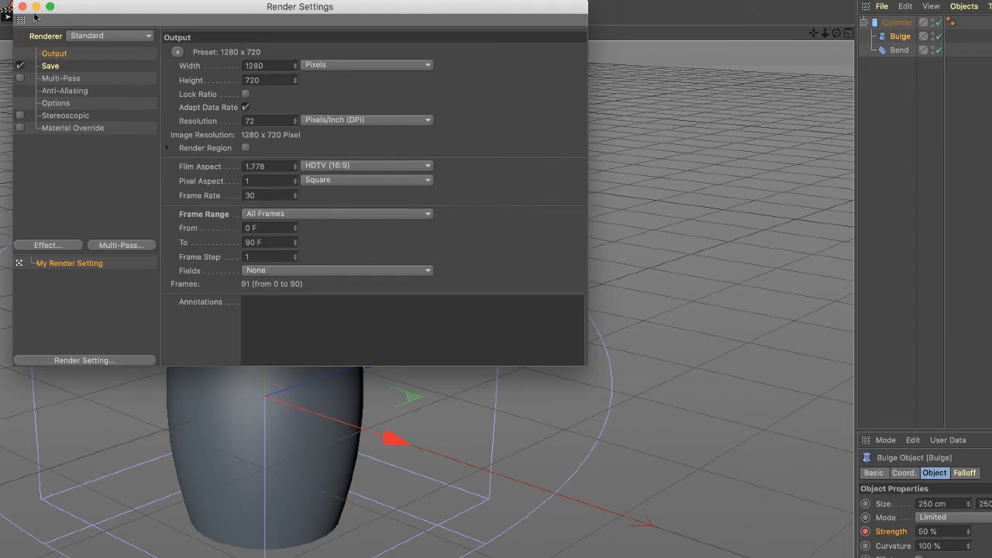
{"action": "left_click", "coordinate": [22, 7]}
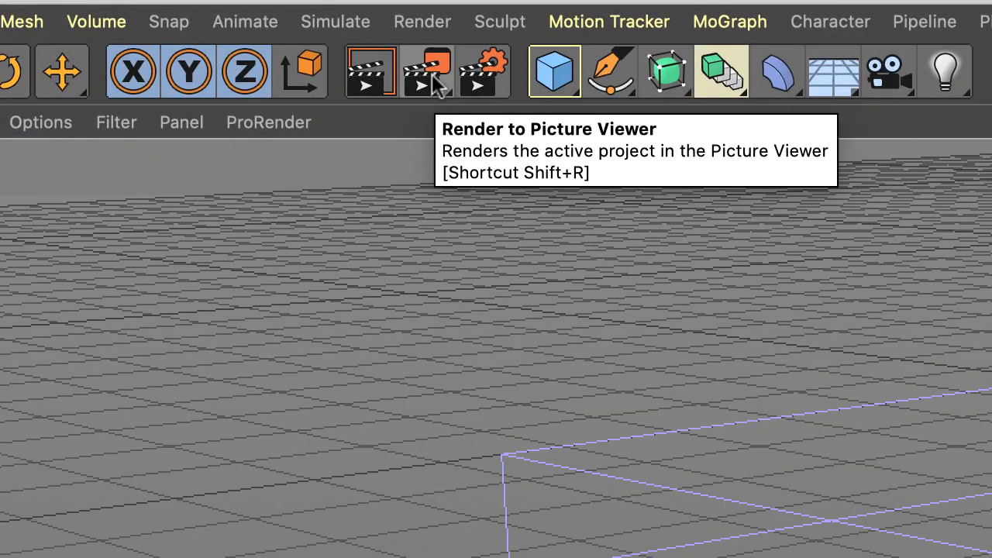
Render the animation to the Picture Viewer and set its zoom to 100%.
{"action": "left_click", "coordinate": [435, 78]}
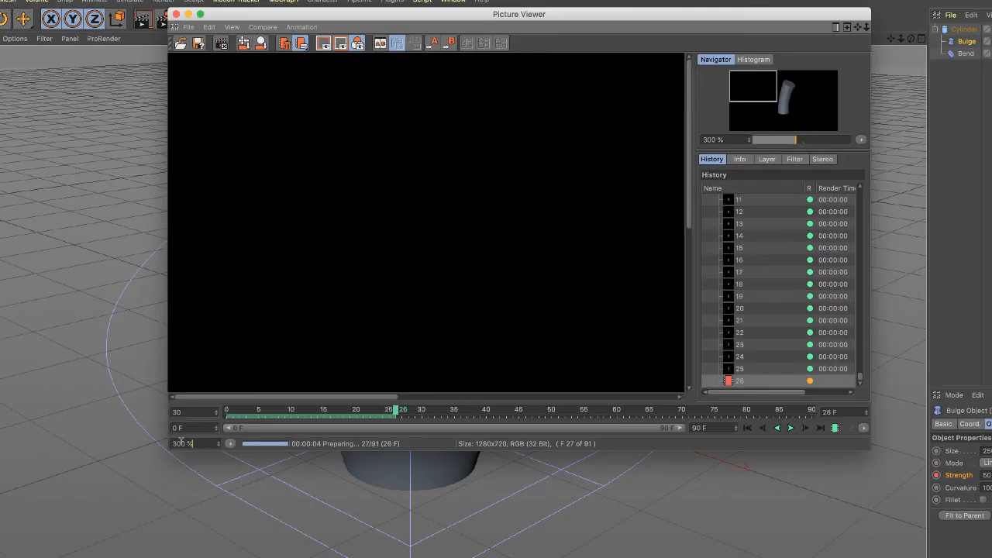
{"action": "left_click_drag", "start_coordinate": [182, 442], "coordinate": [162, 444]}
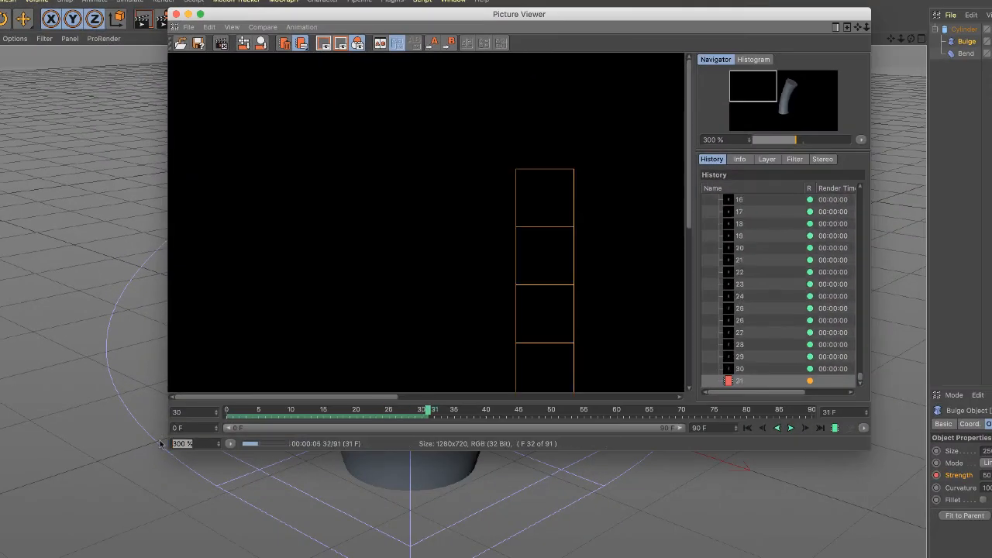
{"action": "type", "text": "100"}
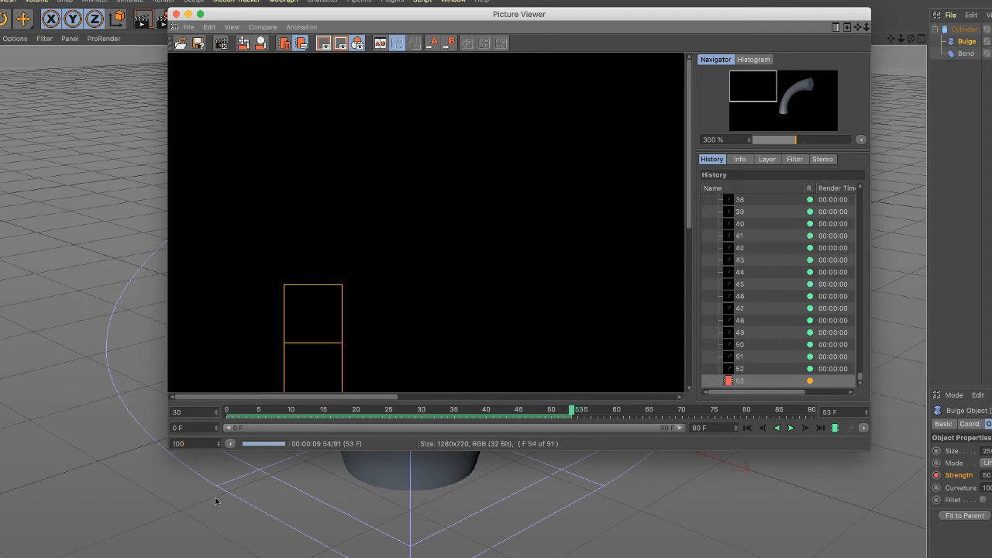
{"action": "key", "text": "Return"}
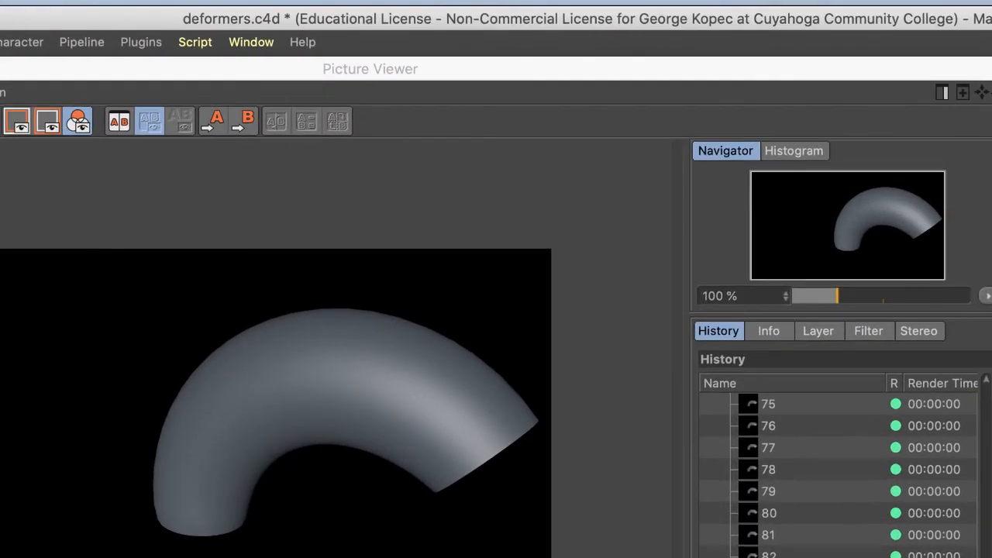
Switch to Finder, play test2.mp4 from the animation folder, close the movie, and return to Cinema 4D.
{"action": "key", "text": "super+Tab"}
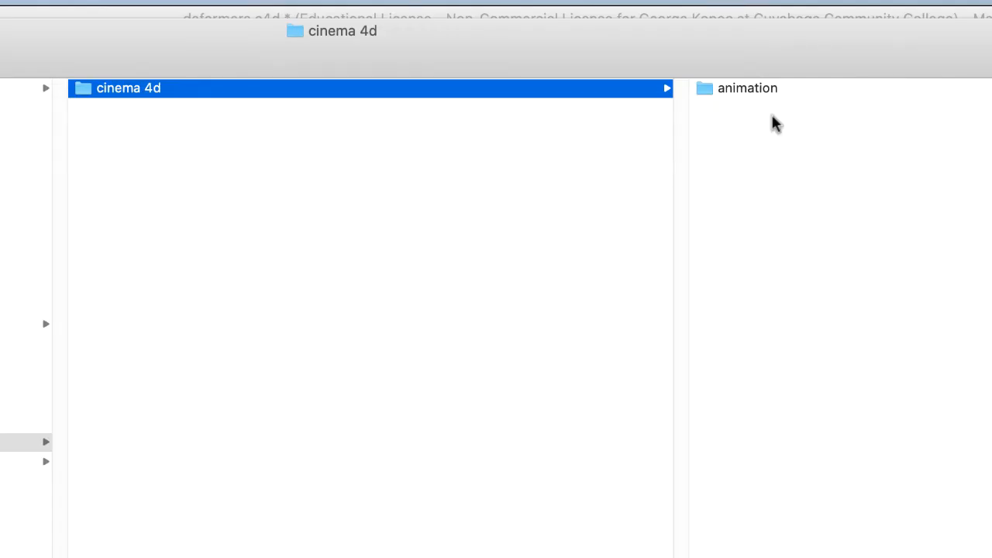
{"action": "left_click", "coordinate": [698, 89]}
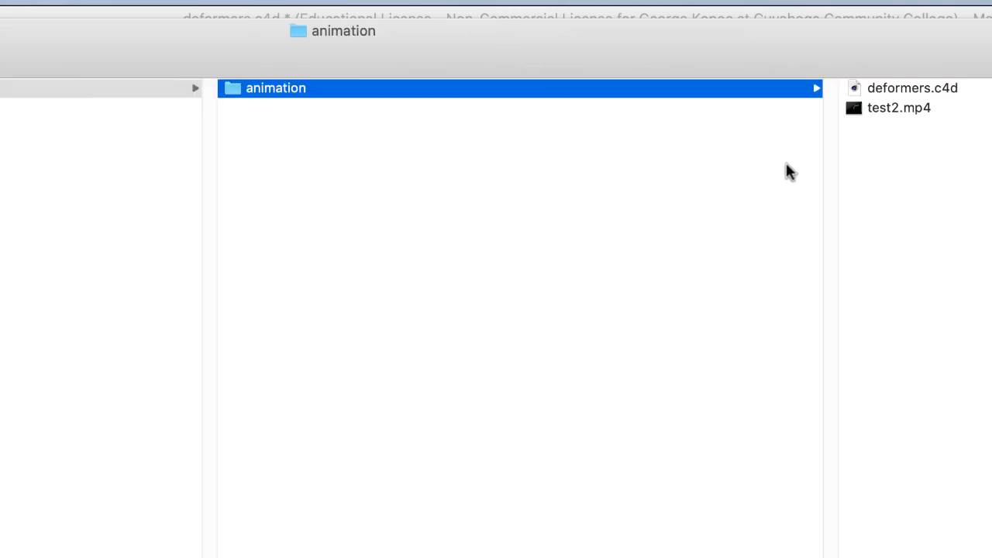
{"action": "left_click", "coordinate": [852, 108]}
{"action": "double_click", "coordinate": [593, 111]}
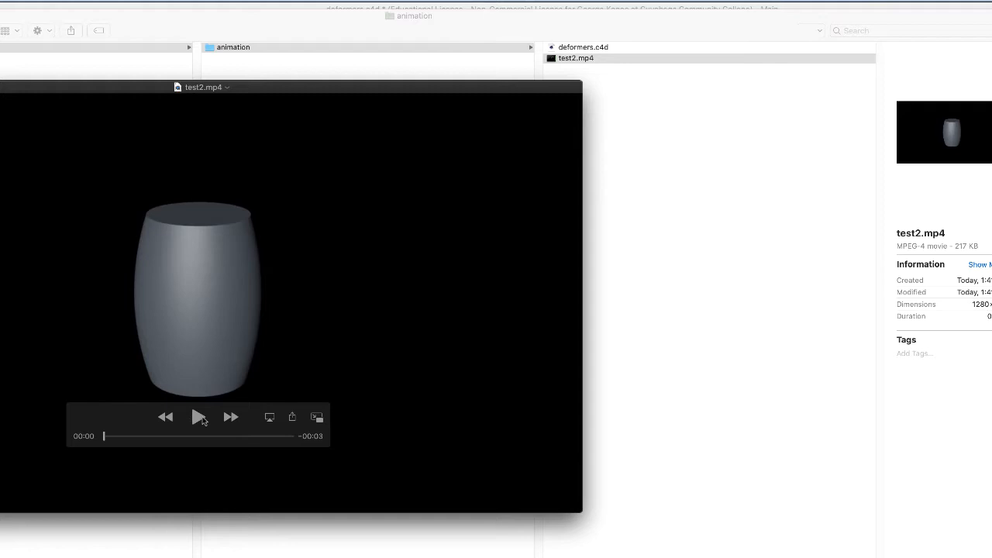
{"action": "left_click", "coordinate": [199, 418]}
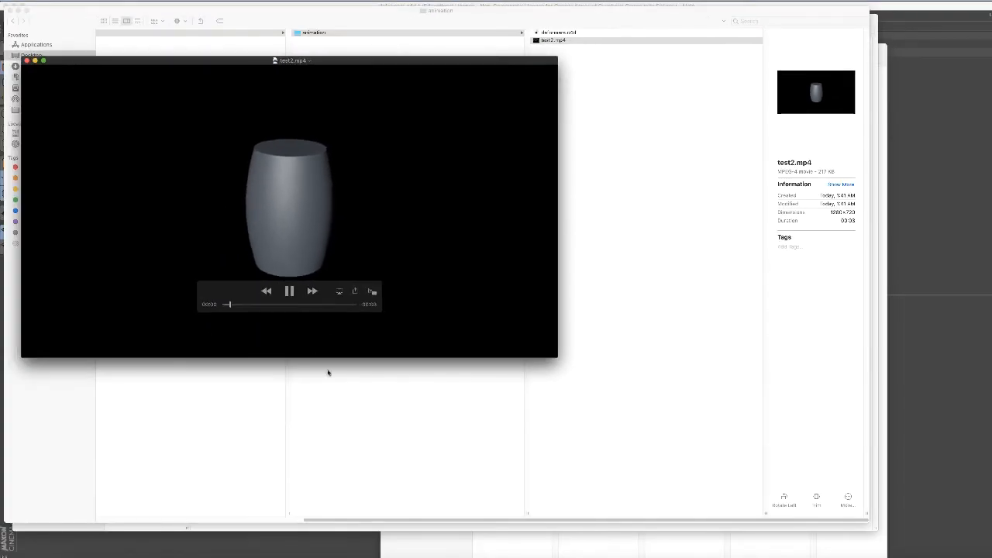
{"action": "left_click", "coordinate": [28, 61]}
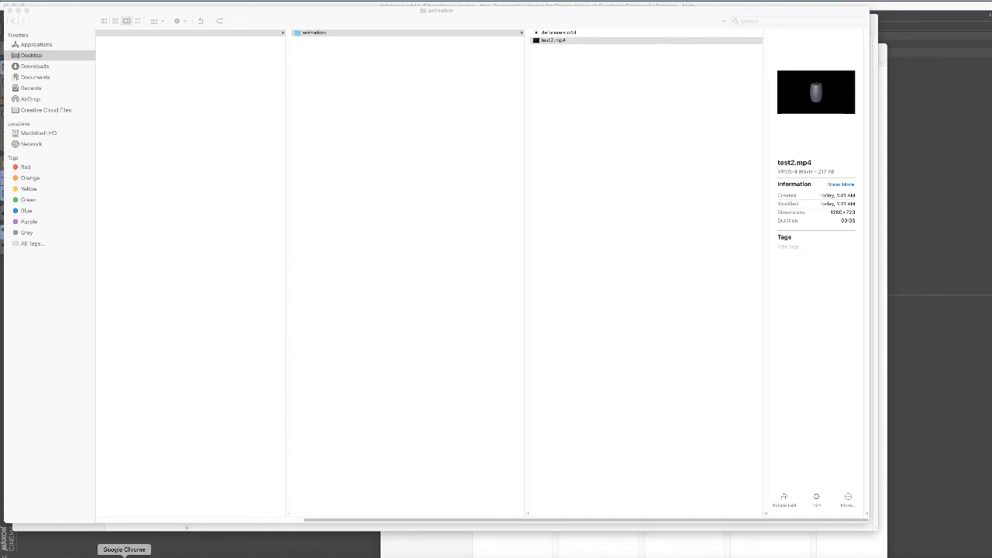
{"action": "left_click", "coordinate": [295, 556]}
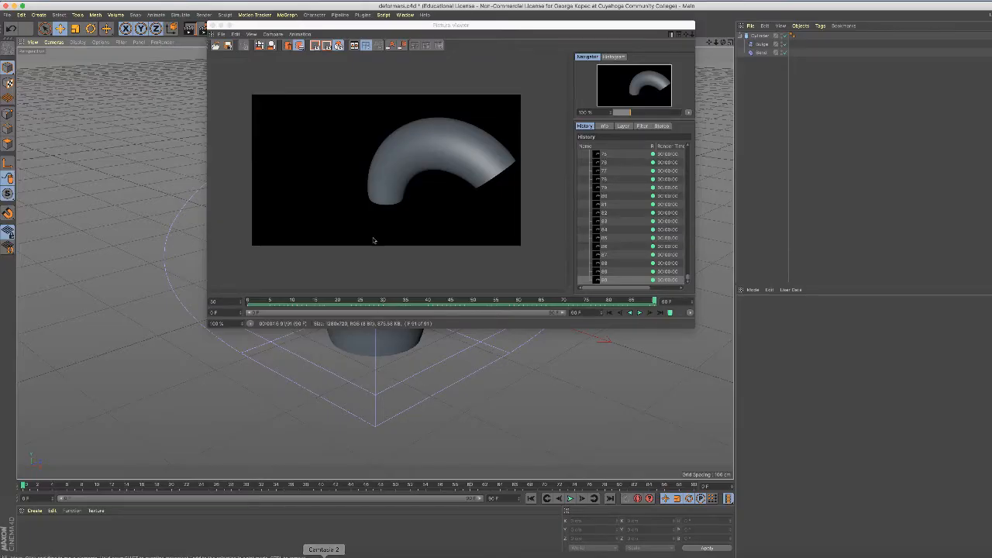
Close the Picture Viewer and review the Output and Save pages of the render settings.
{"action": "left_click", "coordinate": [213, 26]}
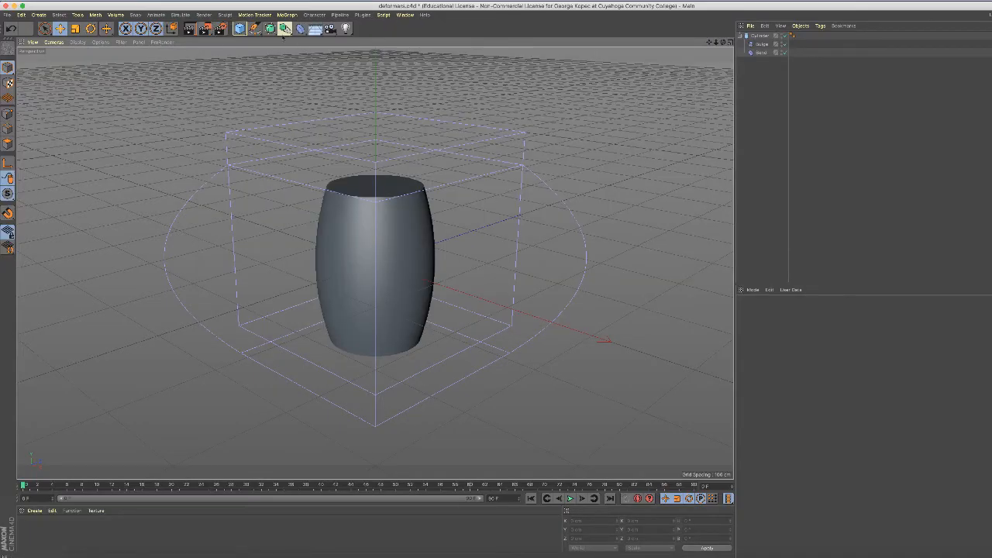
{"action": "left_click", "coordinate": [220, 29]}
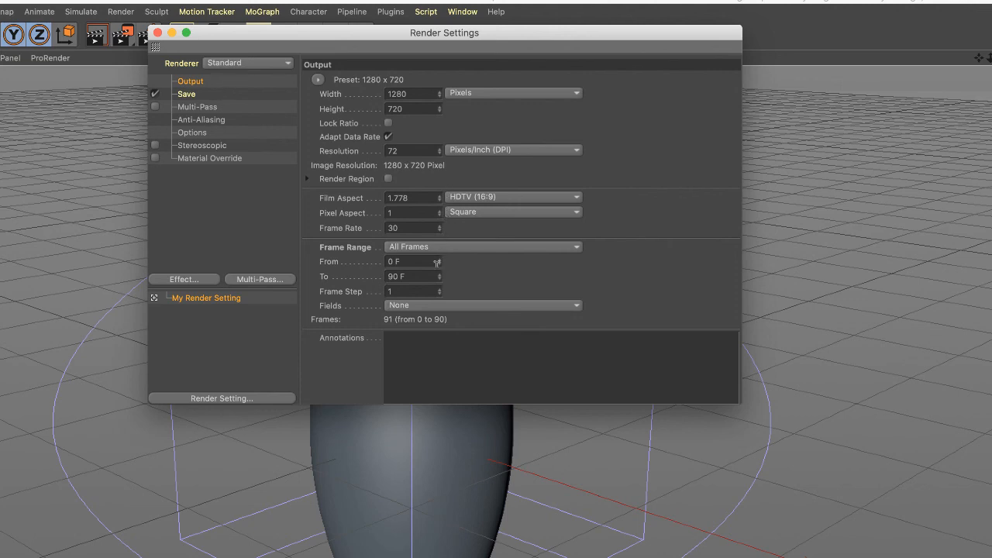
{"action": "left_click", "coordinate": [197, 96]}
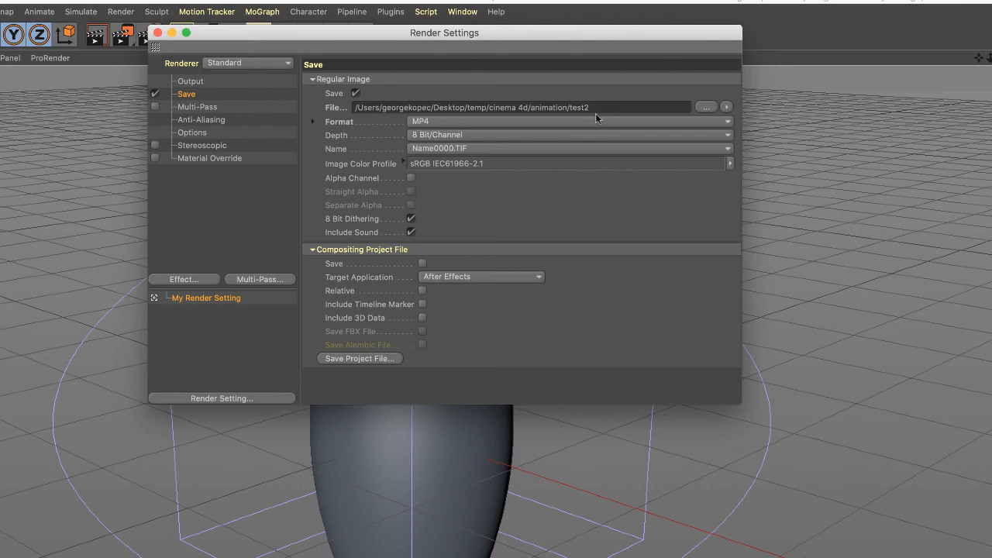
{"action": "left_click", "coordinate": [157, 33]}
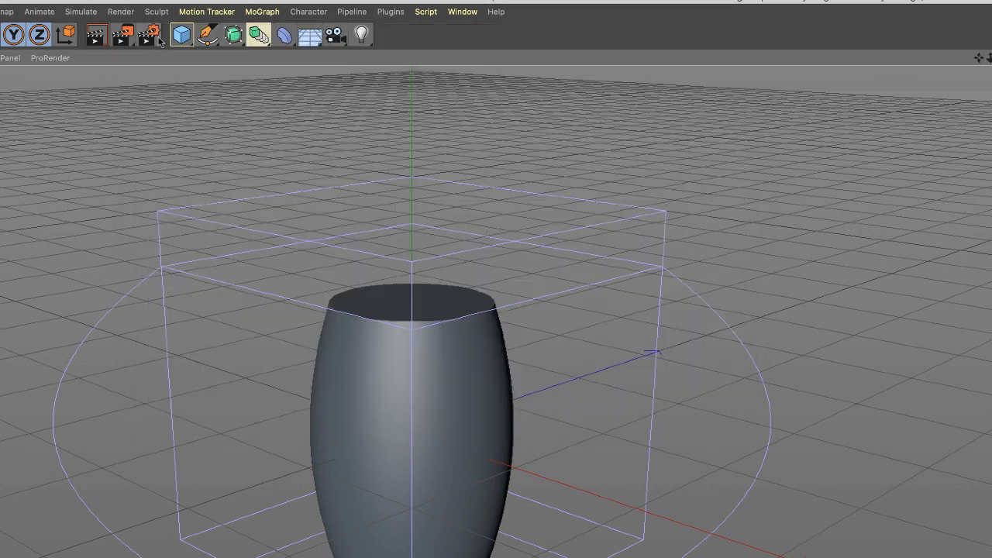